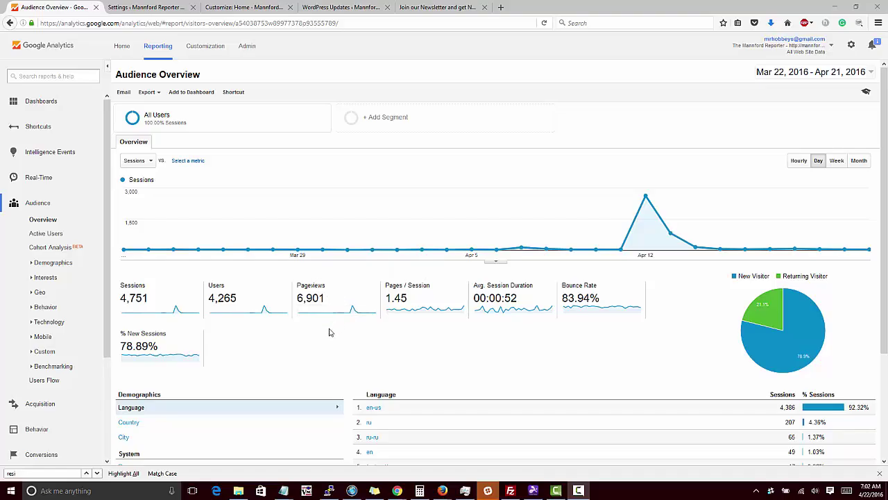
Look through the preset date range options for the Audience Overview report and close the date picker without applying a change
mouse_move(507, 253)
left_click(869, 74)
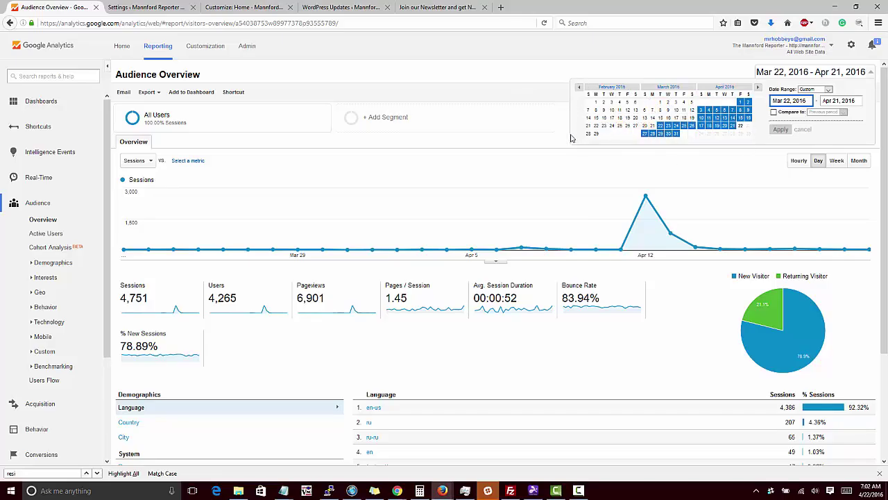
left_click(828, 90)
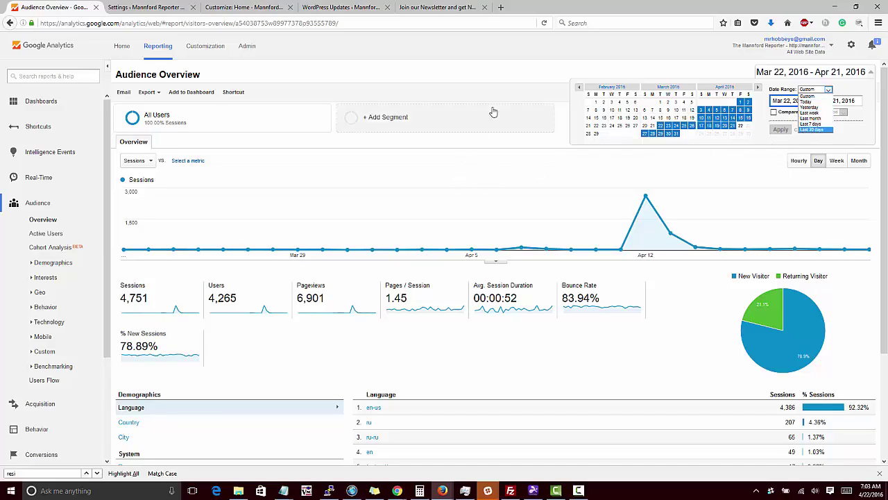
left_click(491, 60)
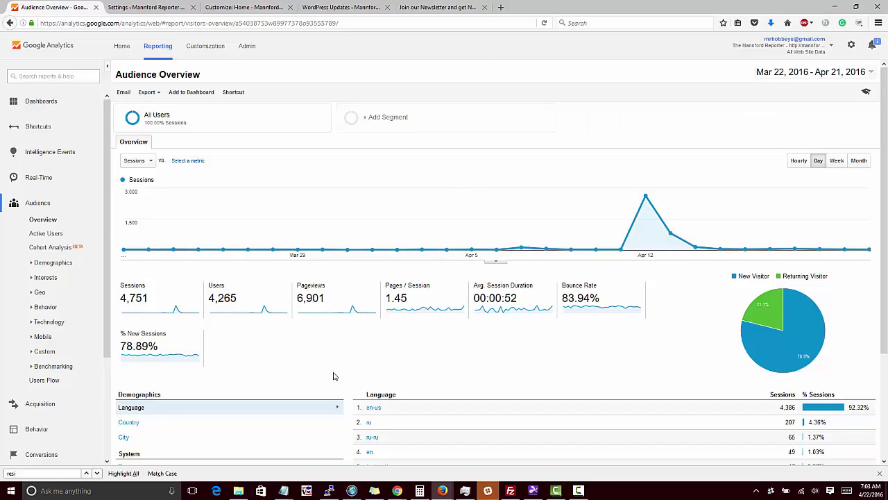
Break down the Audience Overview sessions by city and review the ranked city list
mouse_move(644, 193)
scroll(289, 375, "down", 2)
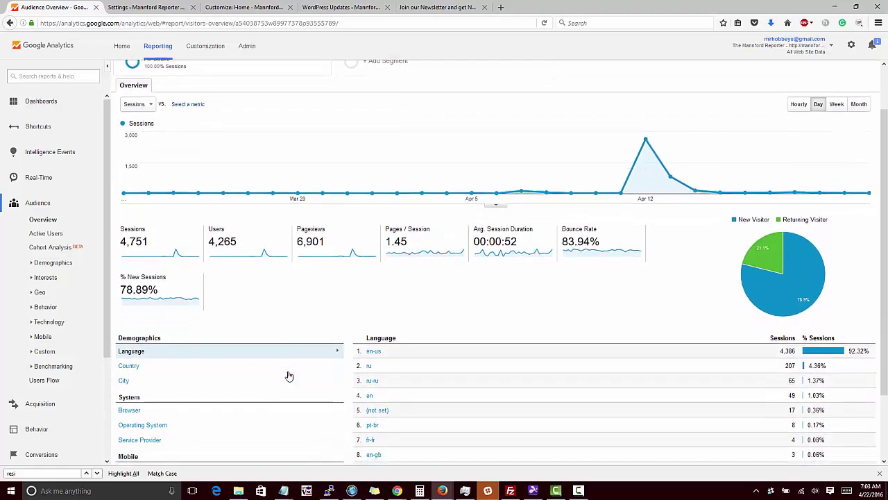
scroll(254, 409, "down", 2)
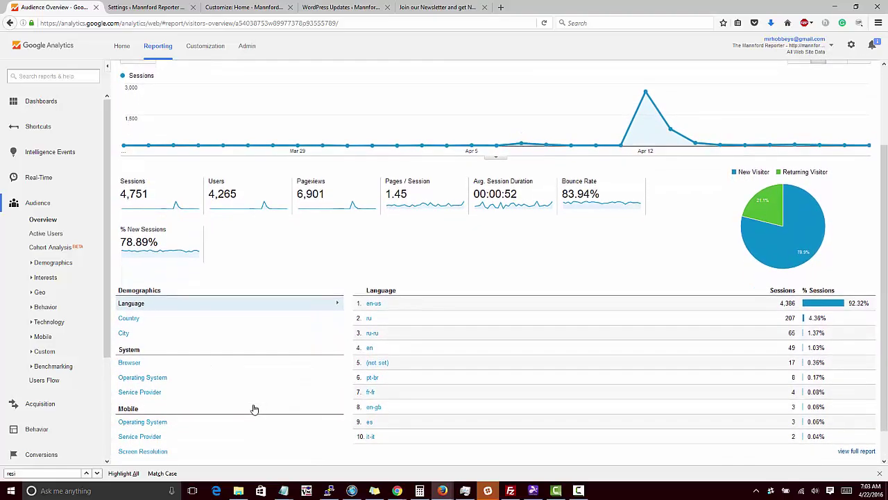
scroll(254, 410, "down", 1)
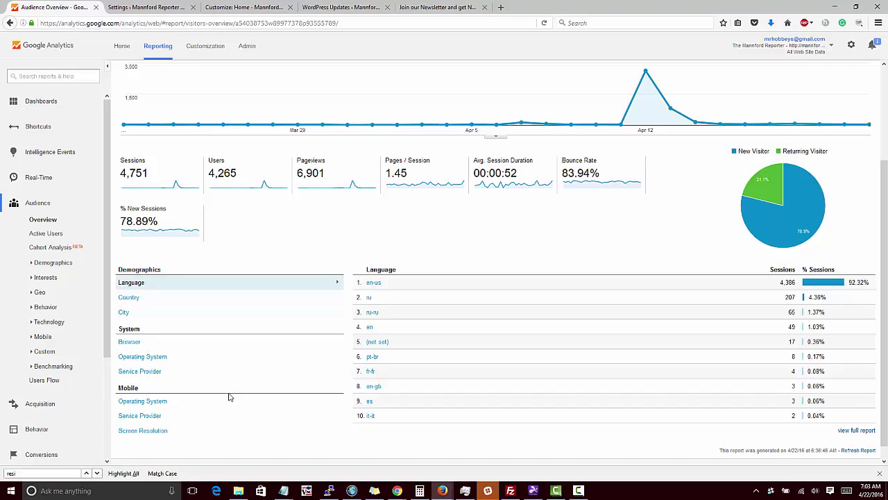
left_click(123, 313)
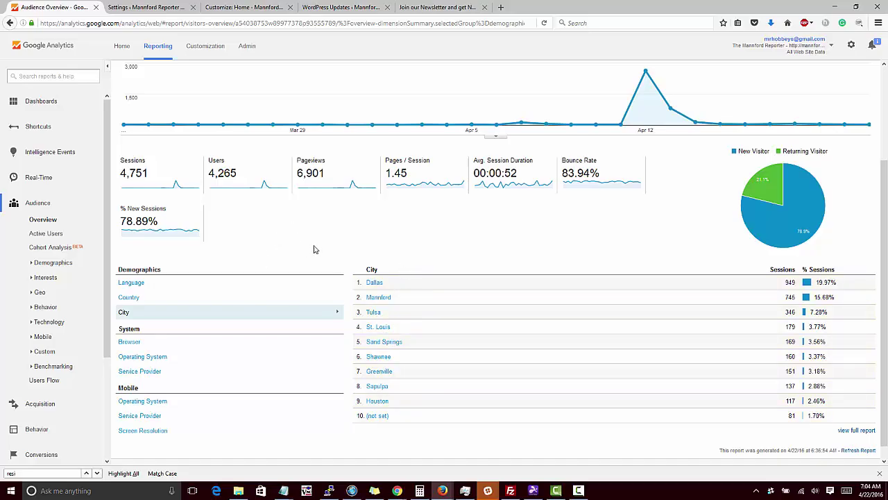
scroll(240, 402, "up", 1)
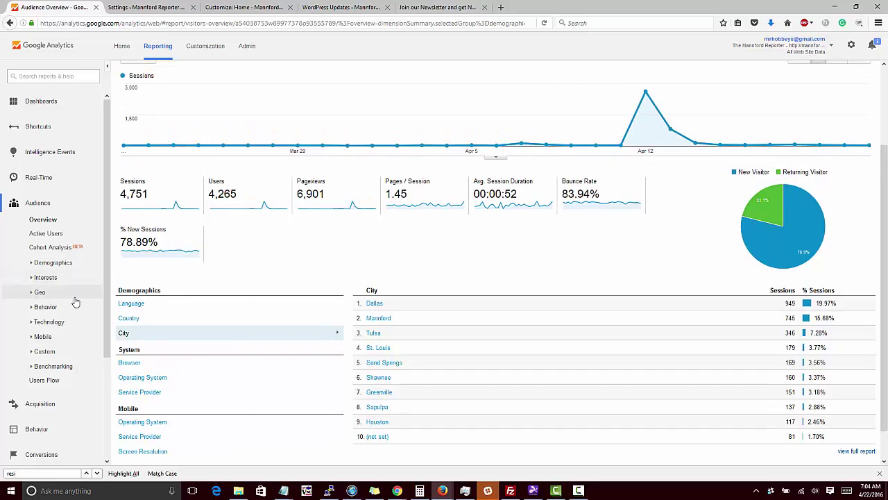
left_click_drag(347, 274, 454, 439)
scroll(472, 377, "up", 2)
left_click(442, 303)
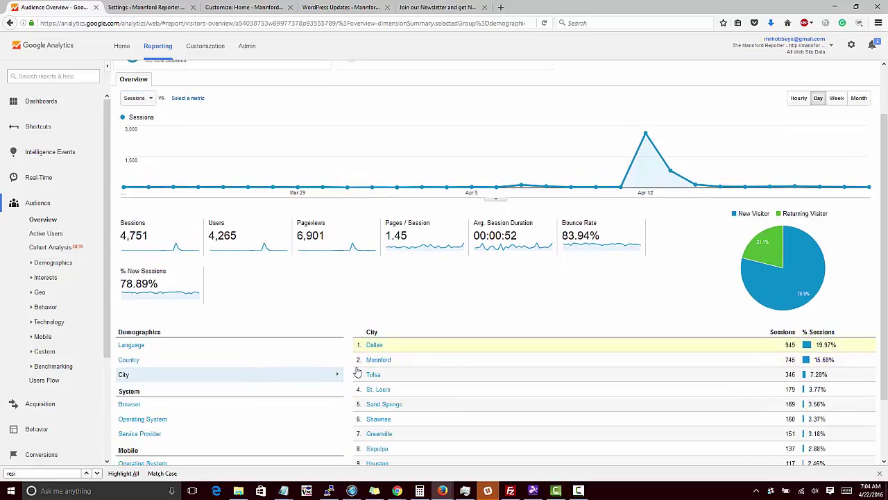
Open the Audience Geo Location report and set its primary dimension to City
left_click(36, 293)
left_click(52, 320)
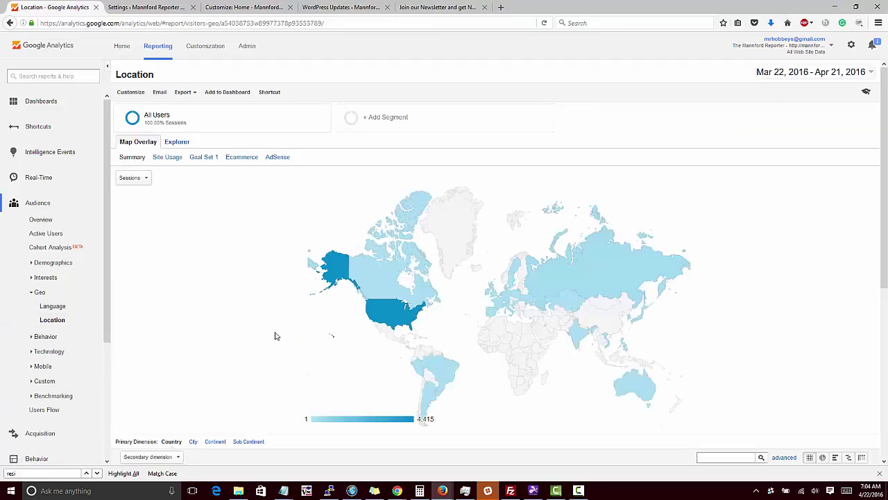
scroll(274, 333, "down", 2)
scroll(275, 336, "down", 1)
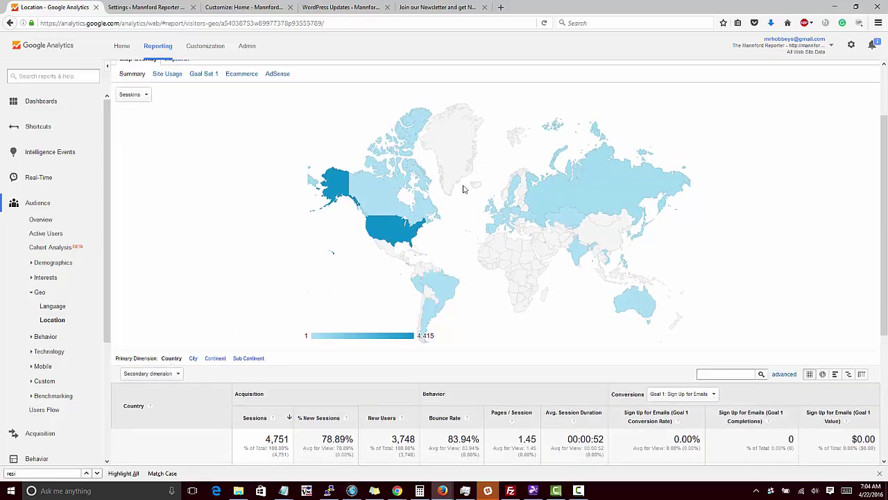
left_click(193, 359)
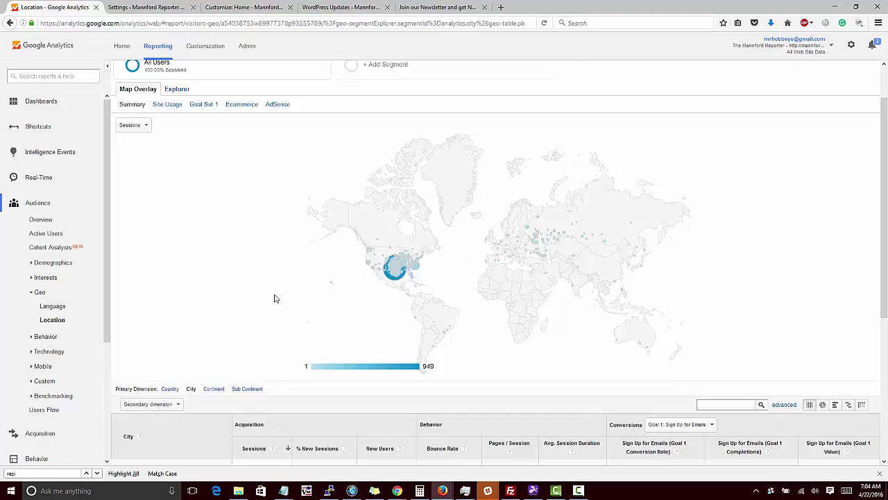
Enlarge the page and examine the city clusters over the United States and the sessions table by city
key("ctrl+plus")
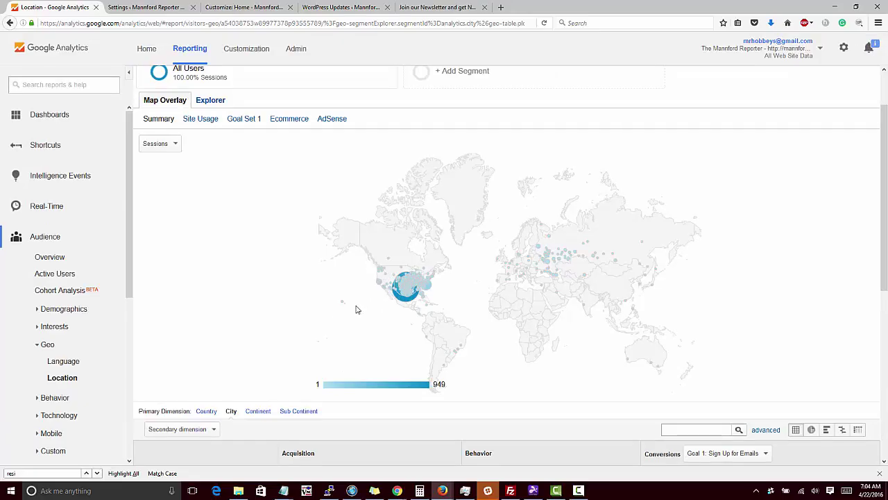
scroll(356, 309, "down", 1)
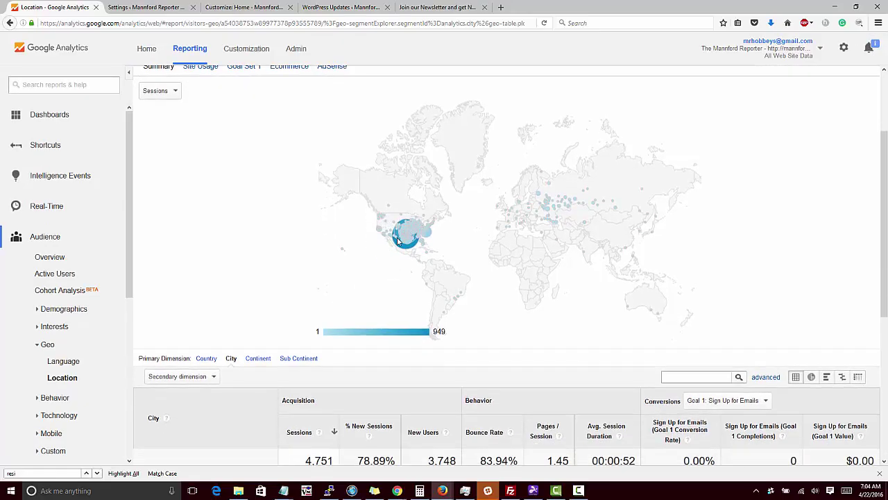
mouse_move(408, 249)
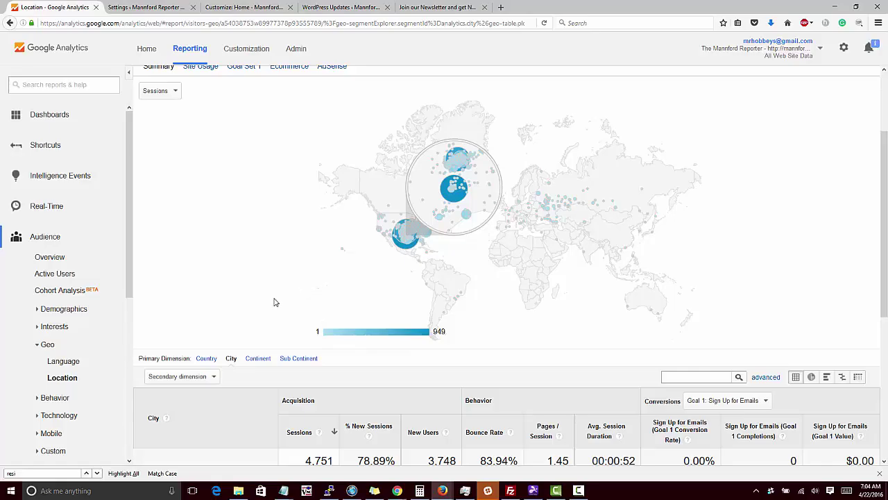
scroll(274, 303, "down", 3)
scroll(274, 303, "down", 2)
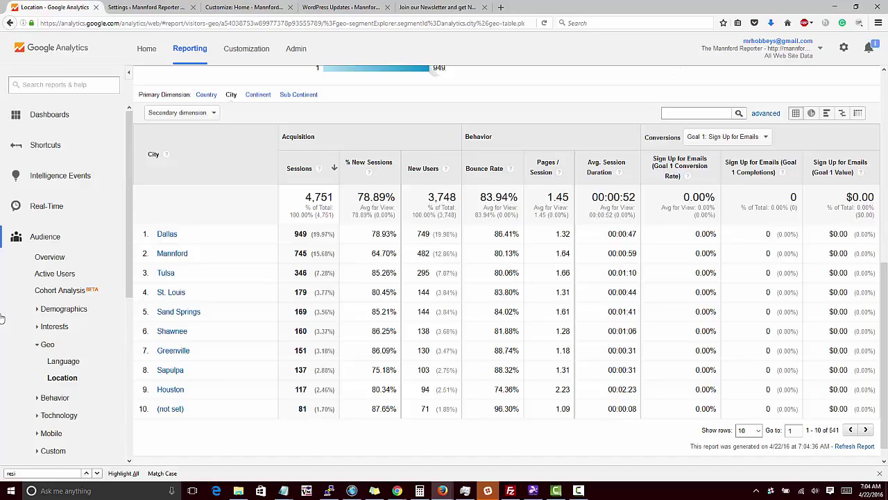
Open the Demographics Overview report, return the page to its smaller size and examine the age and gender charts
left_click(63, 310)
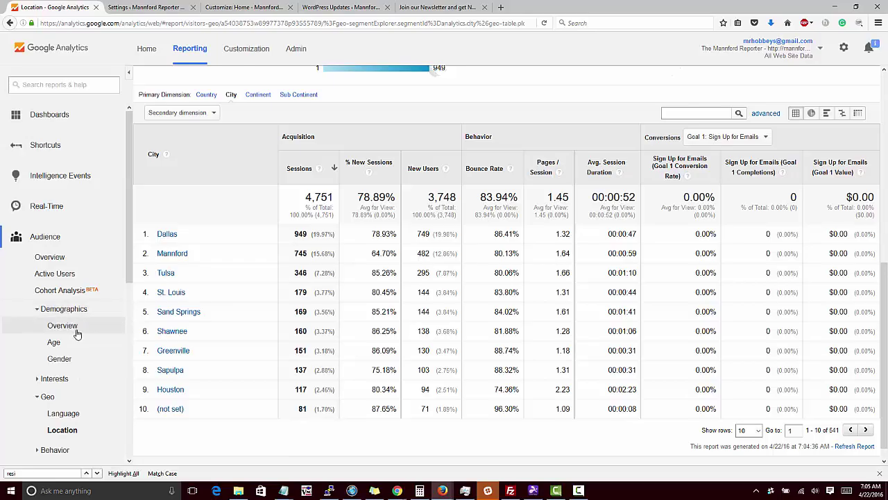
left_click(70, 332)
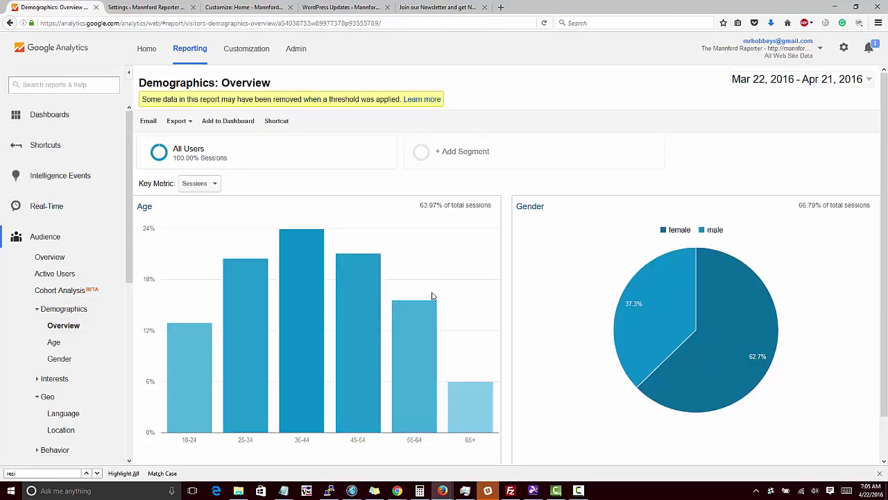
key("ctrl+minus")
key("ctrl+minus")
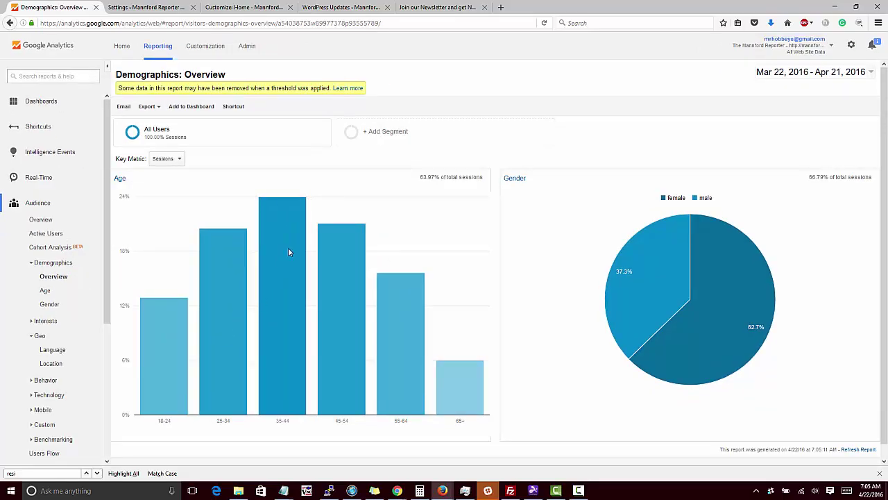
mouse_move(272, 293)
mouse_move(723, 261)
Open the Interests Overview report and review its affinity, in-market and other category lists
scroll(4, 334, "down", 2)
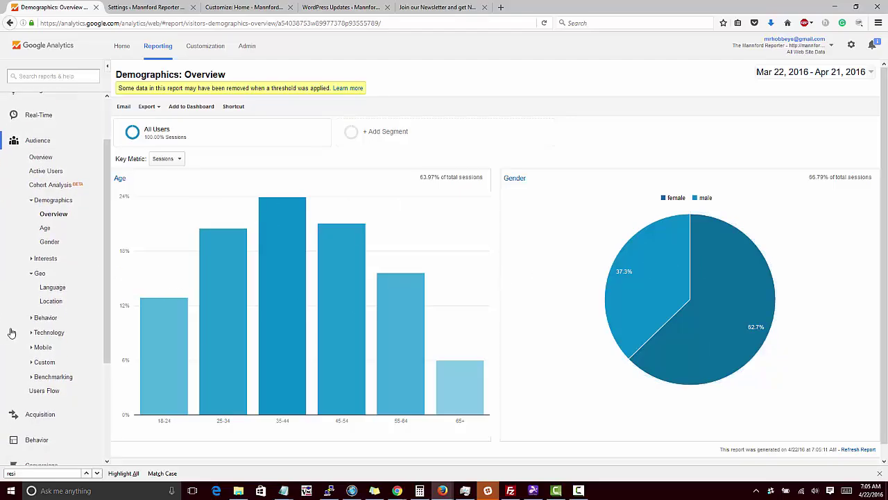
left_click(45, 260)
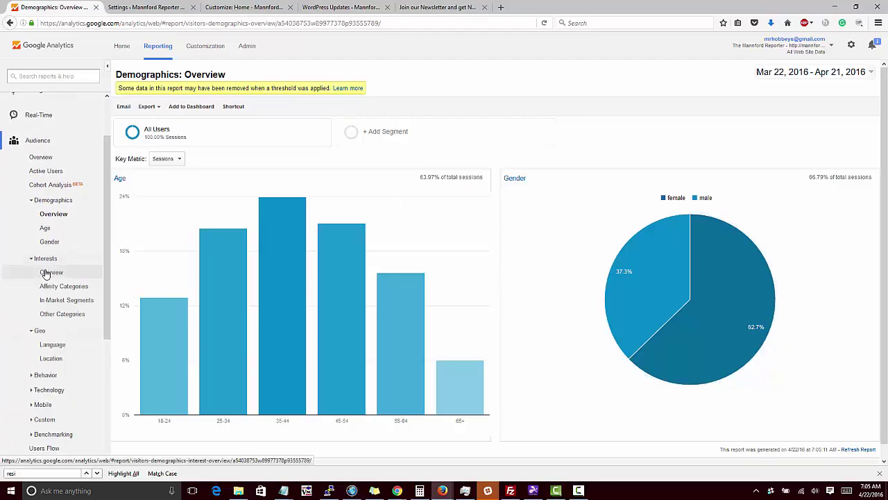
left_click(46, 273)
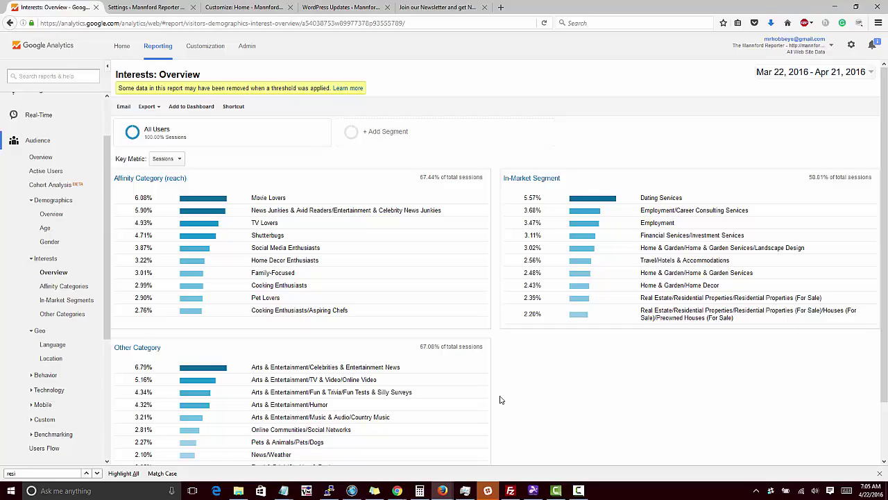
scroll(501, 399, "down", 1)
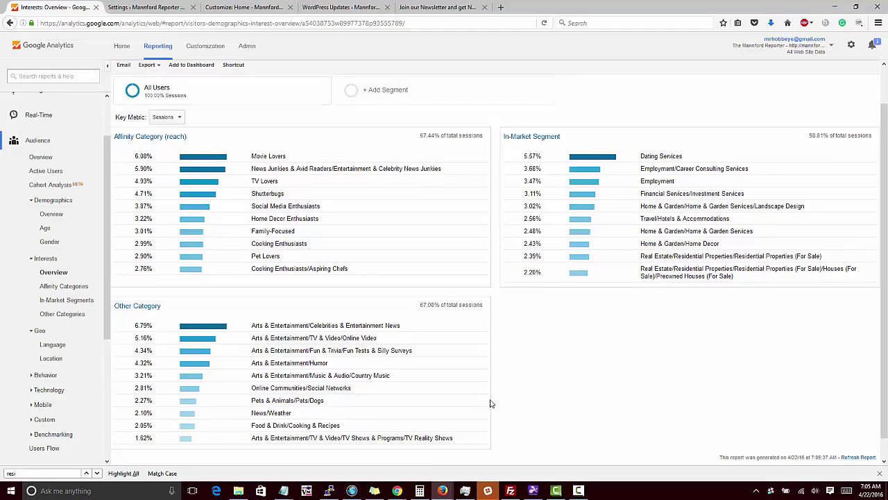
Open the detailed Affinity Category report, highlight the Movie Lovers session count and review the category table
right_click(174, 142)
left_click(261, 113)
left_click(173, 138)
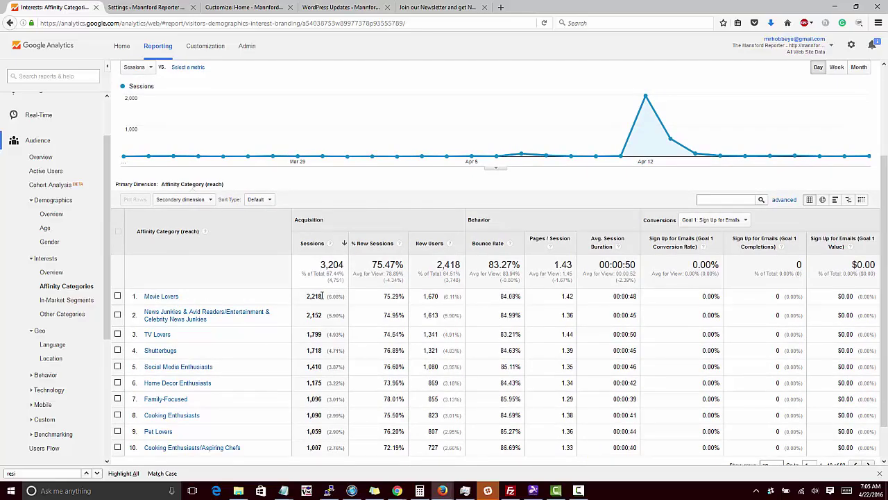
left_click_drag(310, 297, 308, 297)
scroll(213, 365, "down", 2)
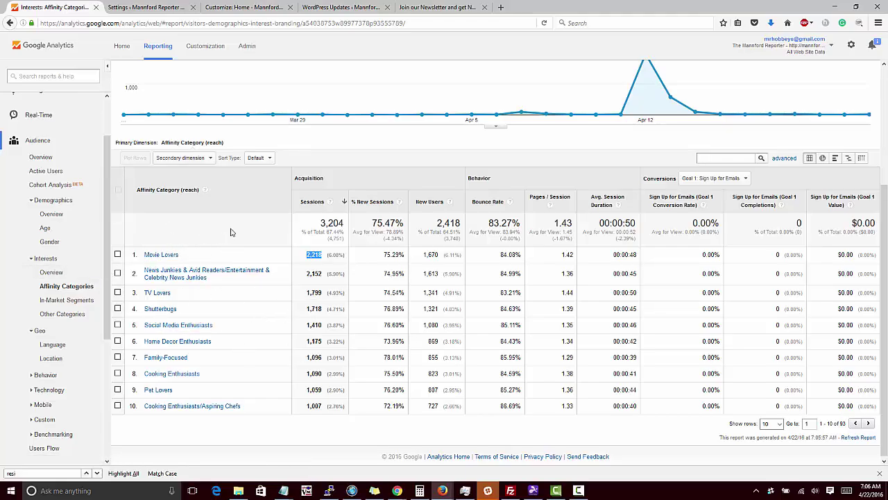
Open the In-Market Segments report and review the sessions for each segment
left_click(65, 300)
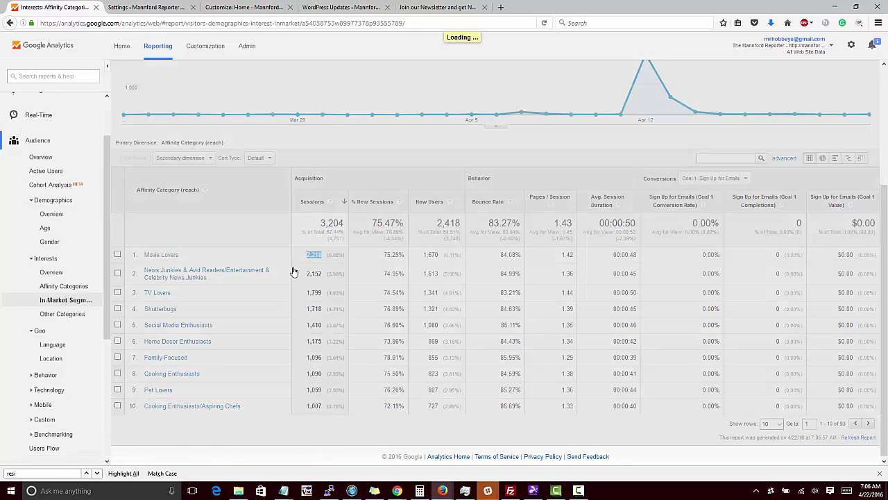
scroll(315, 394, "down", 4)
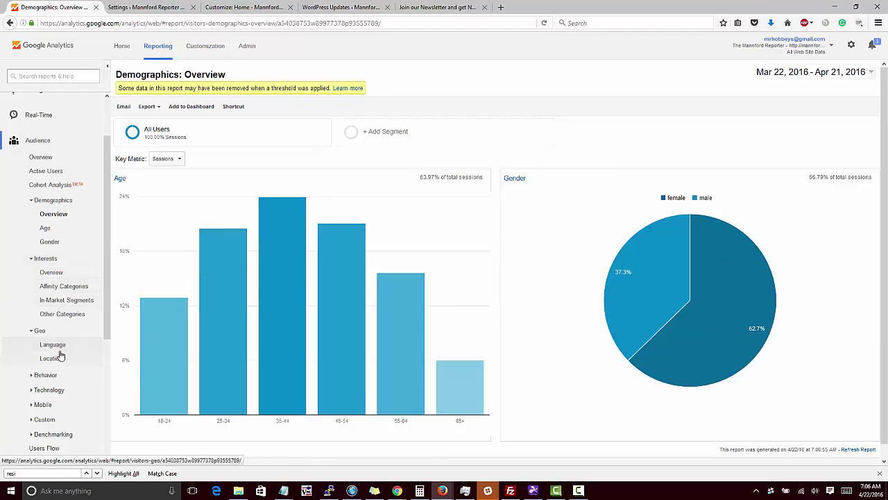
left_click(59, 303)
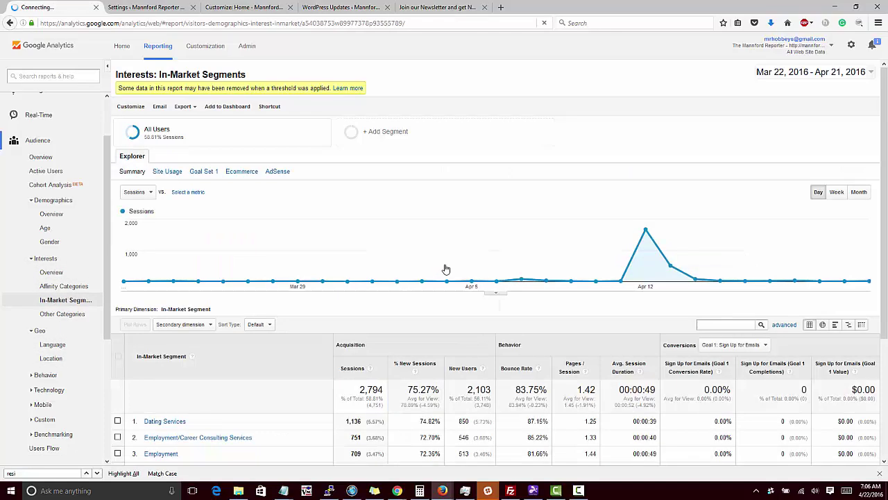
scroll(417, 334, "down", 2)
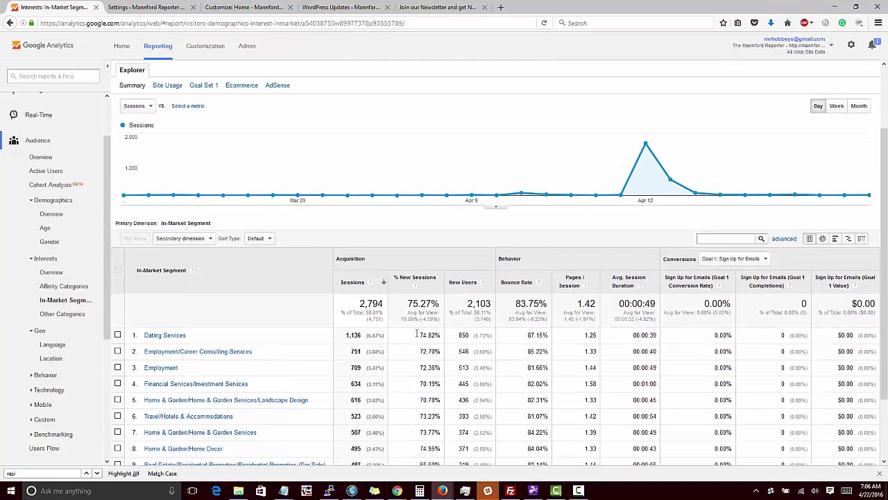
scroll(417, 335, "down", 2)
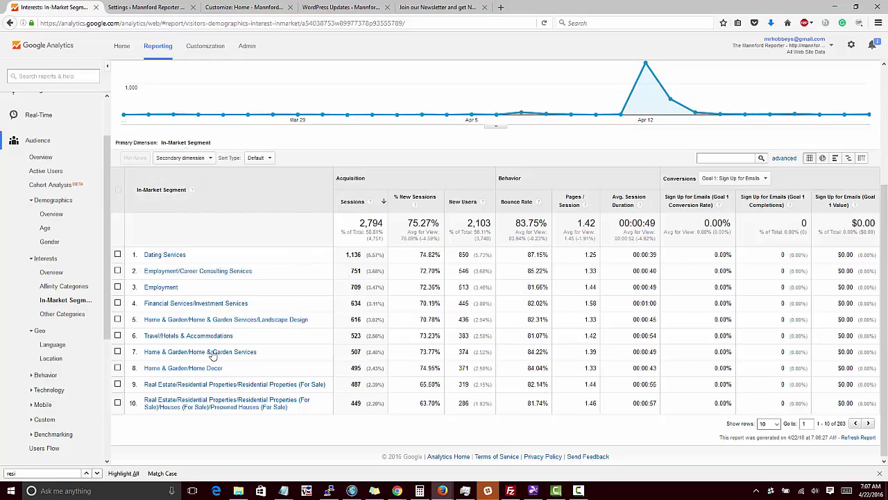
Open the Interests report for Other Categories and review the sessions for each category
left_click(99, 305)
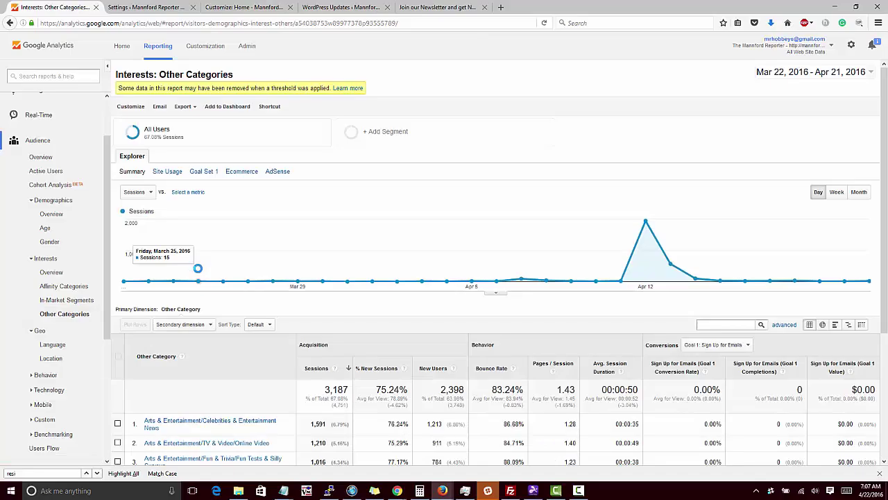
scroll(367, 278, "down", 3)
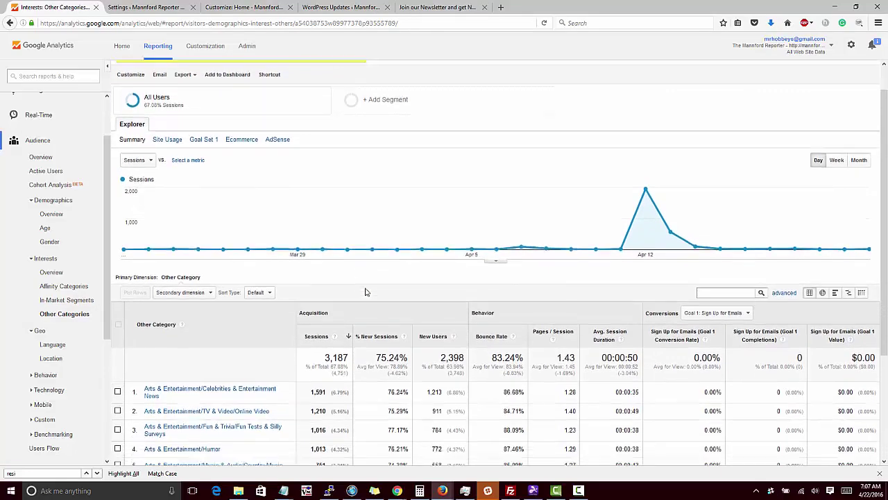
scroll(366, 292, "down", 2)
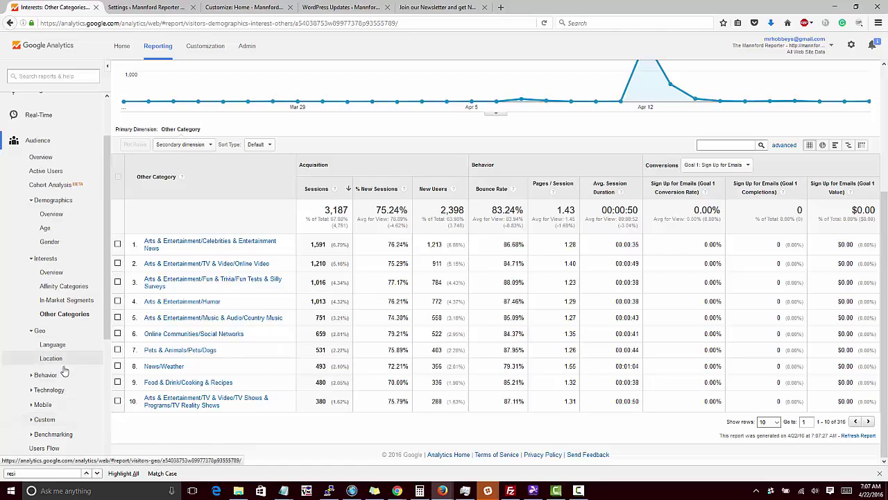
Expand the Audience Behavior and Technology groups, then open the Browser & OS report and review the sessions for each browser
scroll(64, 374, "down", 3)
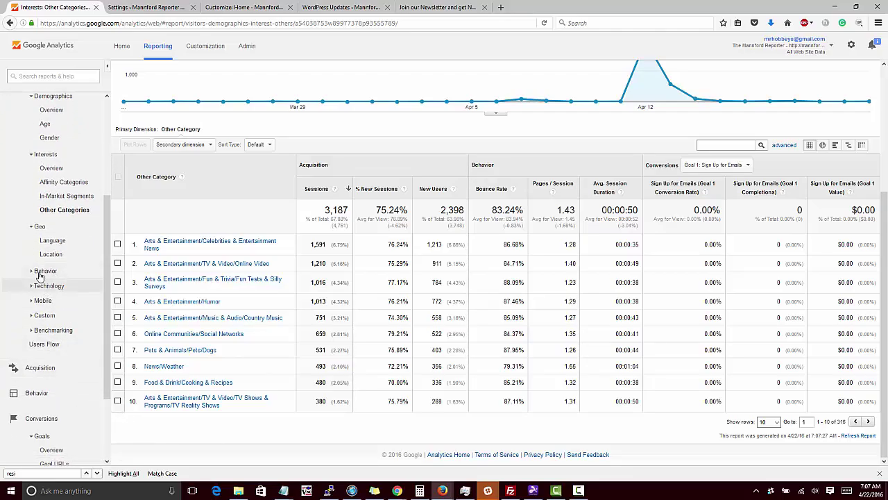
left_click(42, 272)
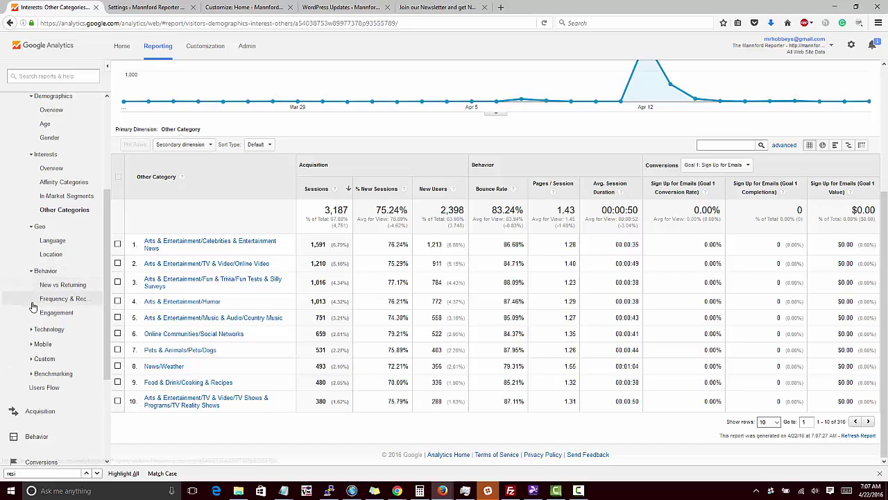
left_click(43, 329)
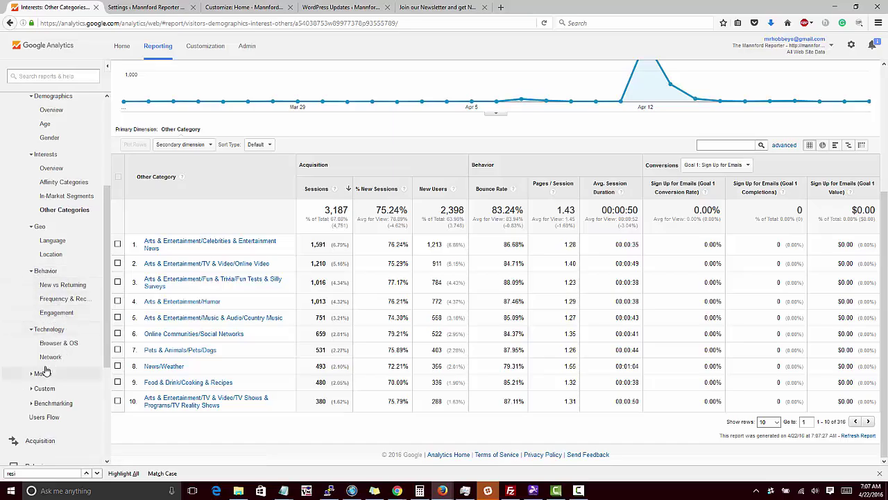
left_click(57, 343)
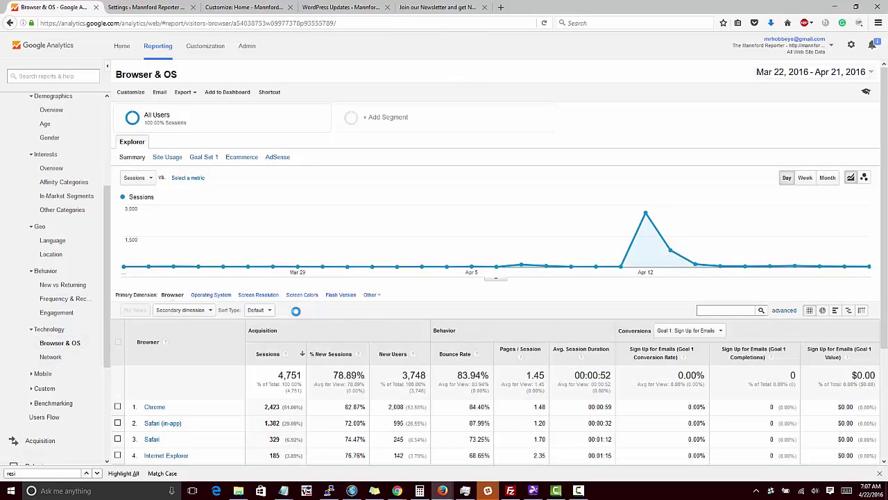
scroll(299, 316, "down", 2)
scroll(295, 316, "down", 2)
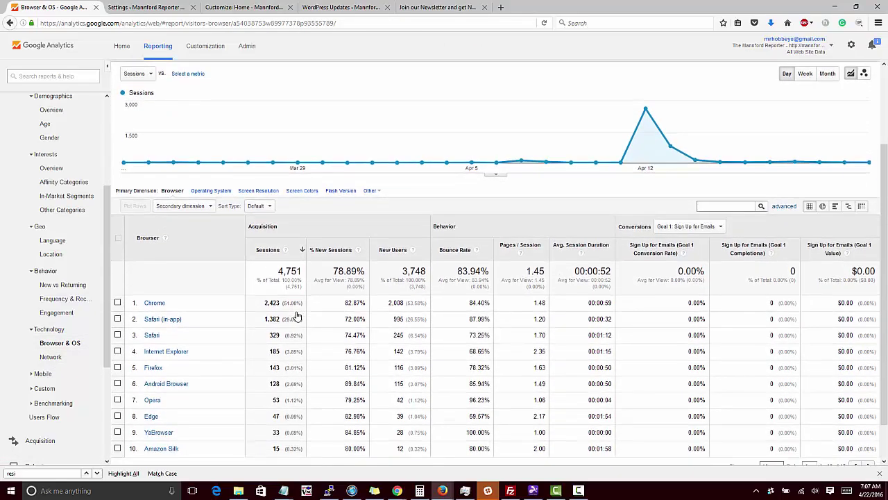
Open the Mobile Overview report under Audience and highlight the mobile category's percentage of sessions
scroll(97, 380, "down", 5)
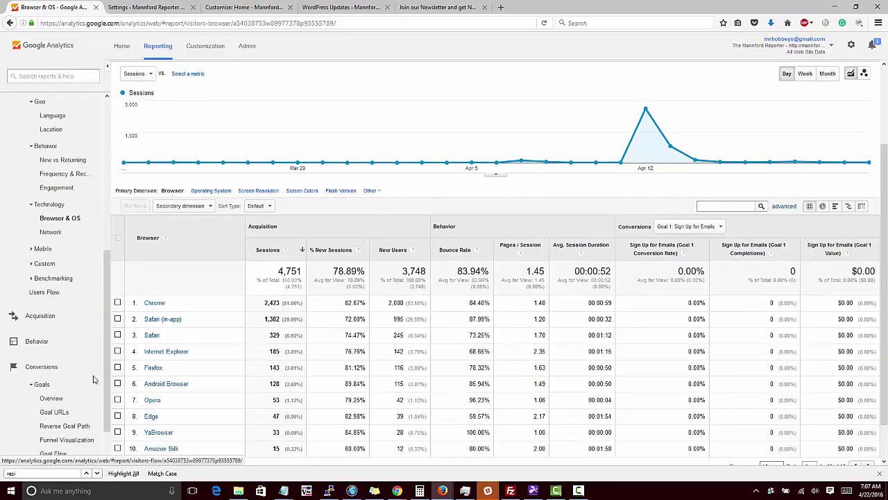
scroll(58, 371, "up", 1)
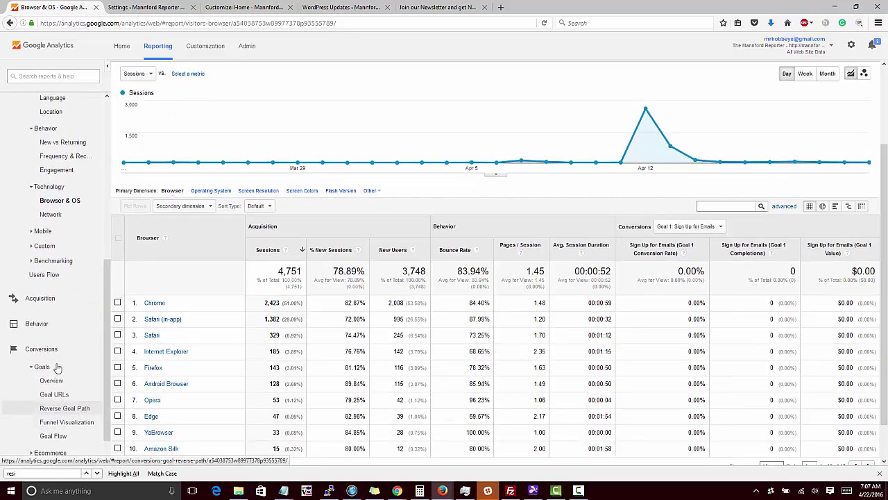
left_click(57, 335)
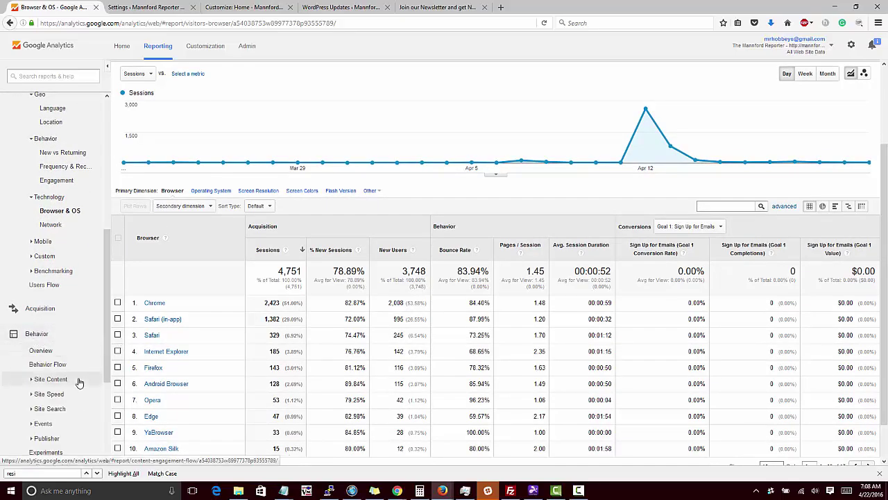
scroll(75, 383, "up", 2)
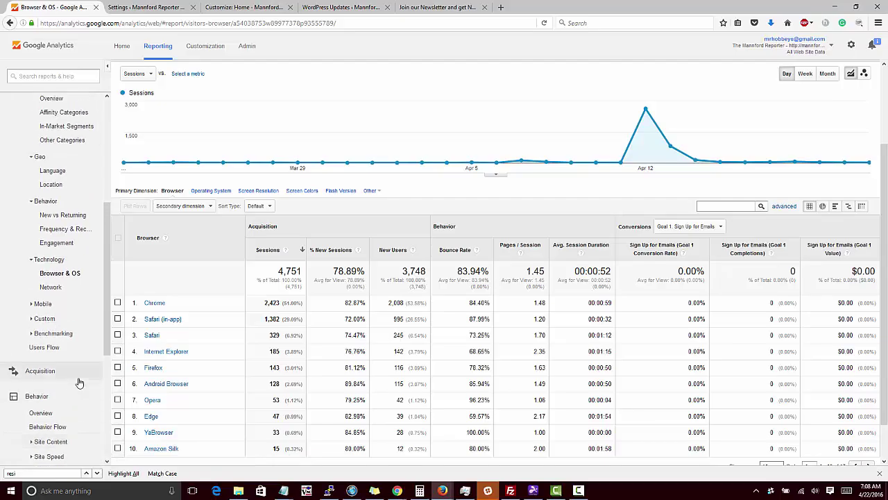
left_click(55, 305)
left_click(50, 319)
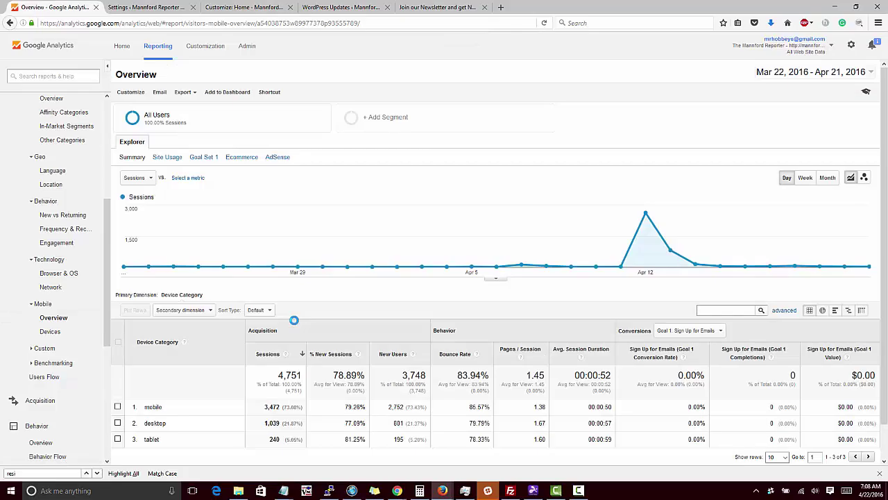
scroll(294, 322, "down", 1)
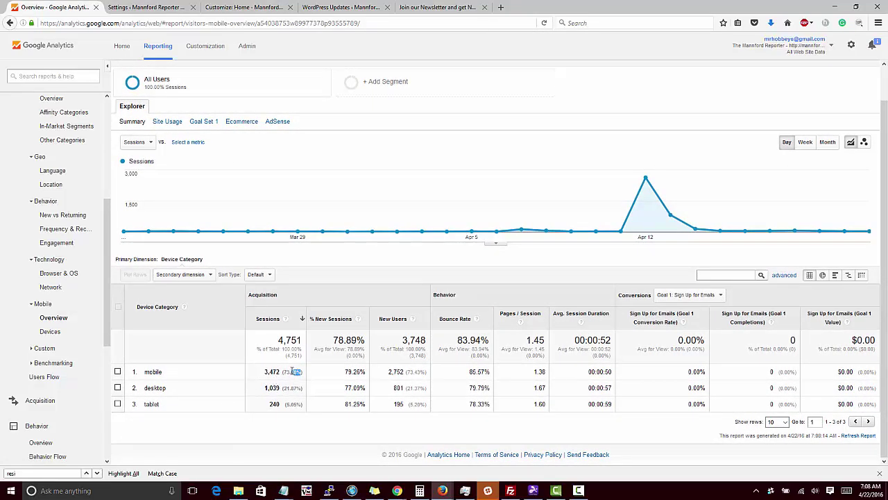
left_click_drag(294, 372, 282, 373)
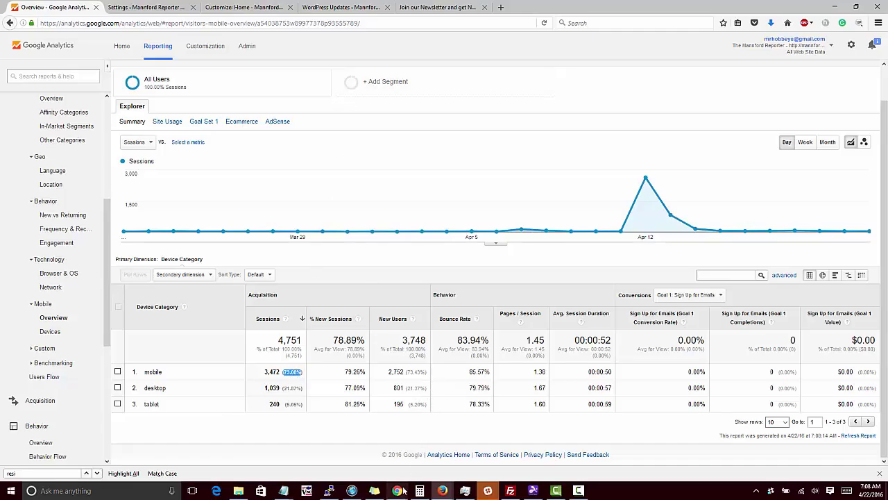
Switch to the maximized Chrome window and view the film-making award article from its beginning in the Galaxy S5 preview
mouse_move(400, 493)
left_click(430, 464)
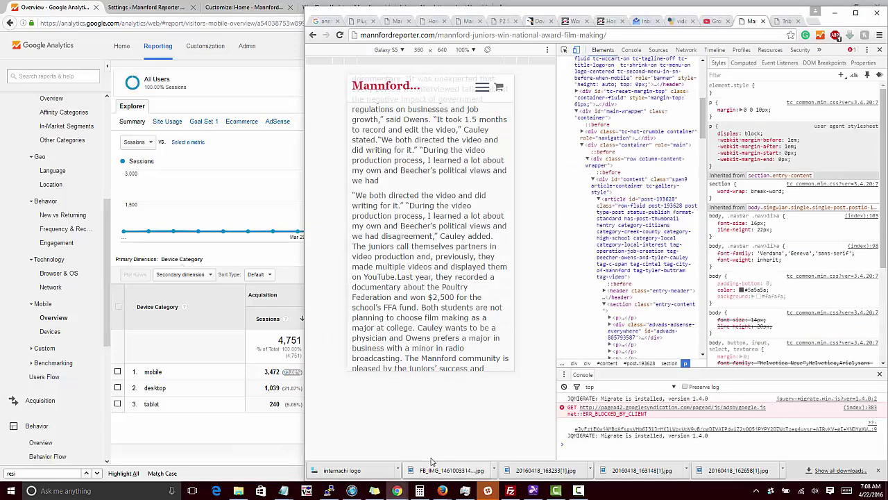
left_click(857, 13)
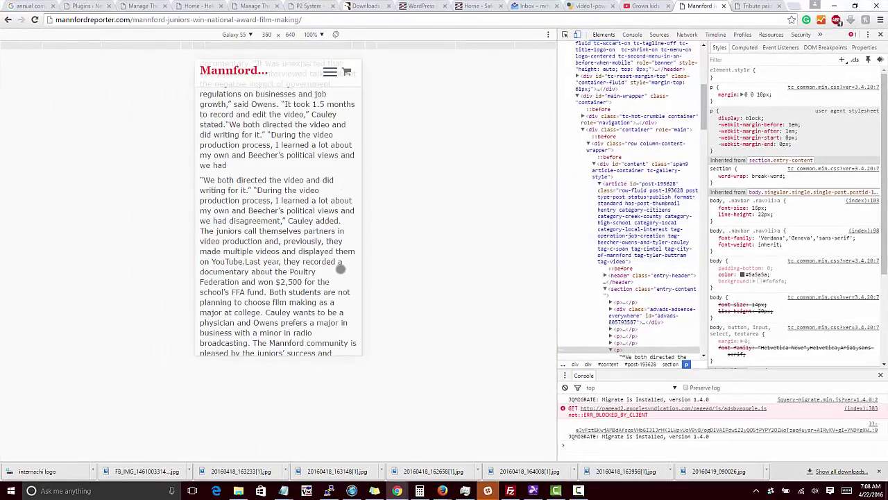
scroll(326, 257, "up", 3)
scroll(325, 257, "up", 10)
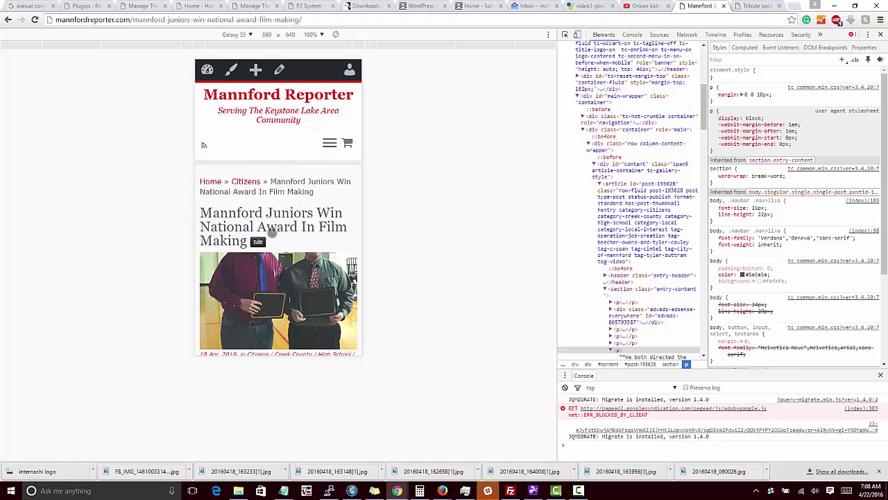
Open the Mannford Reporter home page in the Galaxy S5 preview and look through its sign-up box and news posts
left_click(211, 183)
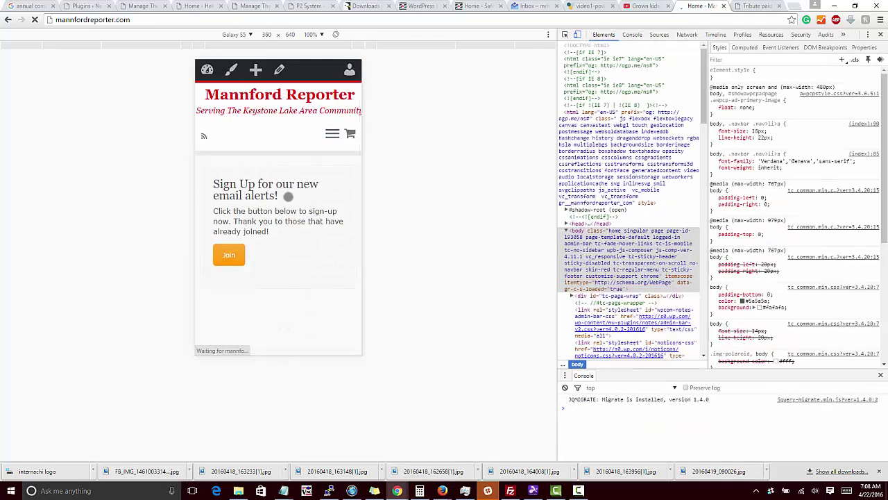
scroll(284, 202, "down", 5)
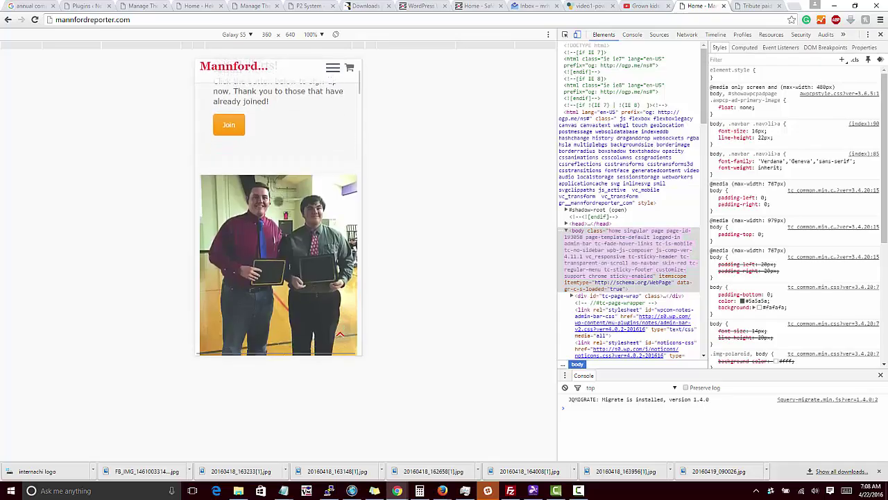
scroll(278, 201, "up", 5)
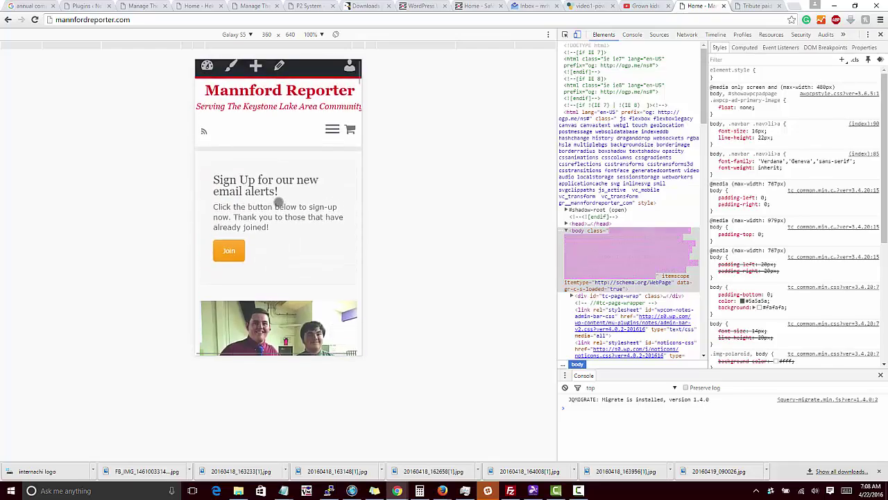
scroll(276, 209, "down", 3)
scroll(275, 206, "down", 15)
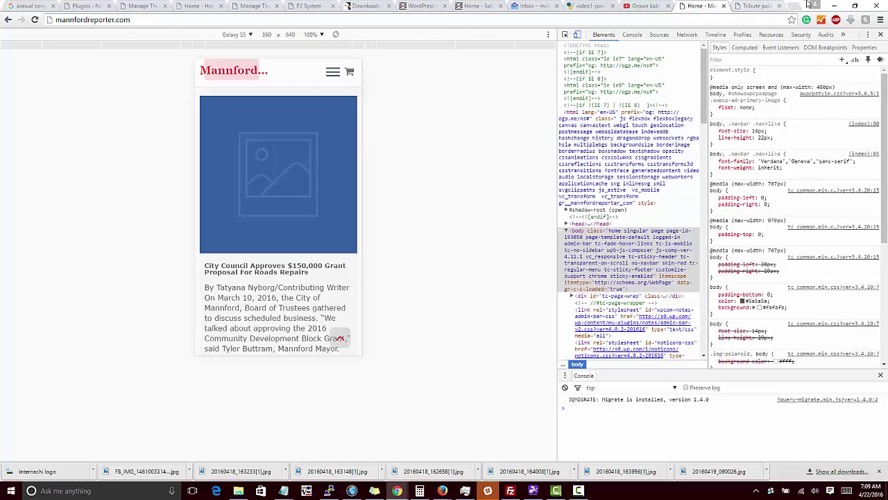
Return to Google Analytics in Firefox and highlight the desktop device category in the Mobile Overview table
left_click(834, 5)
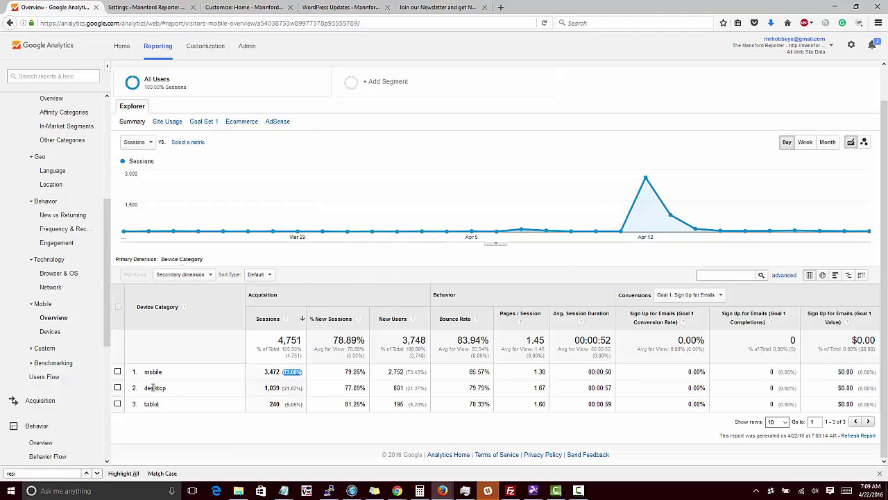
left_click_drag(146, 387, 167, 392)
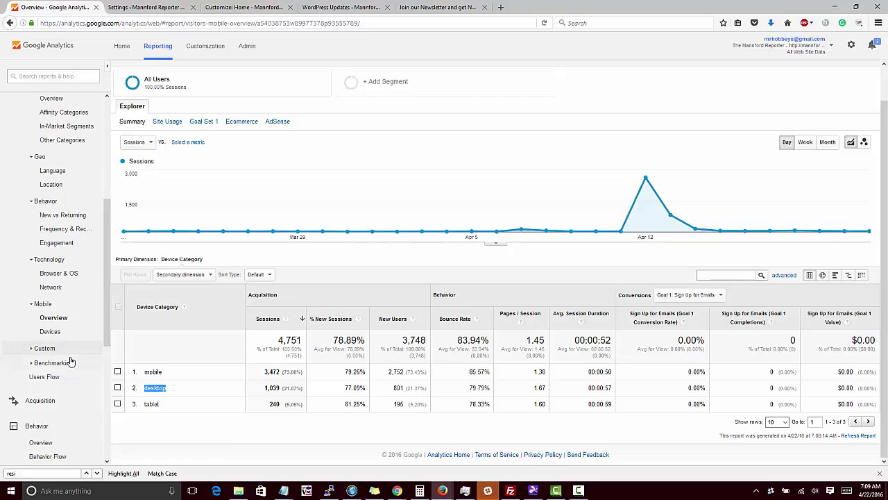
Expand the Acquisition section and open its Overview report
scroll(70, 362, "down", 3)
left_click(43, 319)
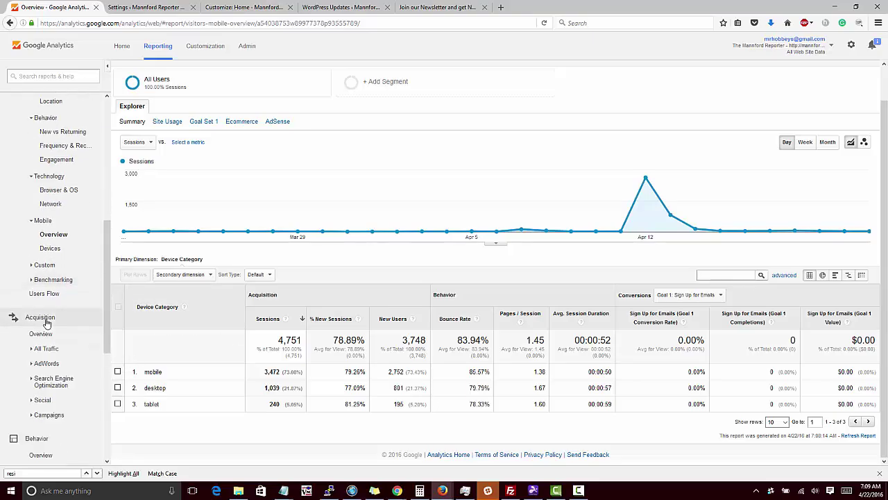
left_click(61, 336)
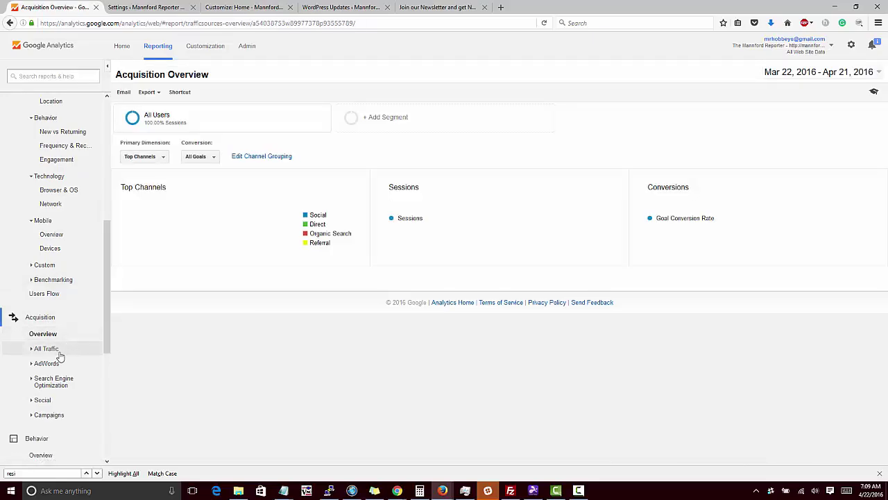
Open the Referrals report under All Traffic and review the sessions for each referring source
left_click(55, 350)
scroll(63, 358, "down", 2)
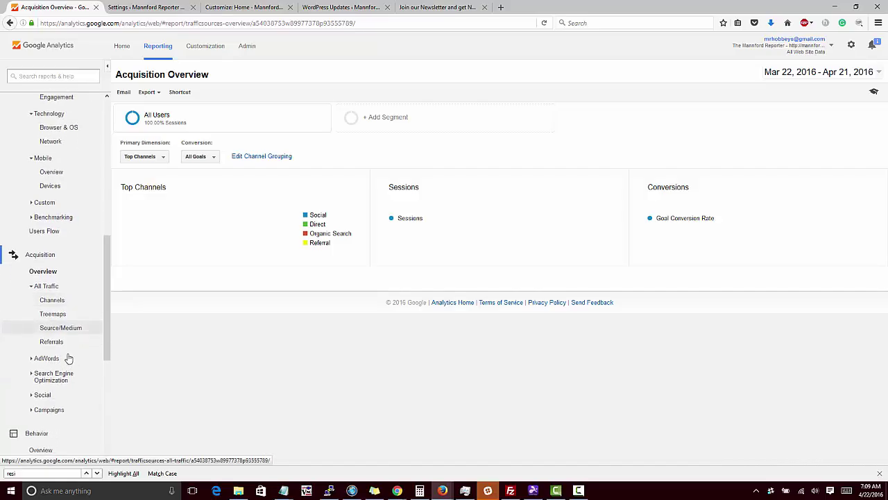
left_click(54, 342)
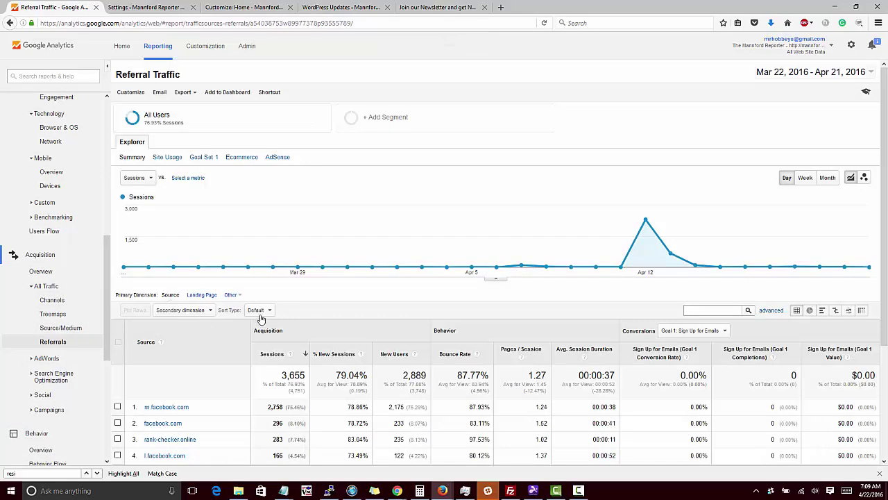
scroll(257, 320, "down", 2)
scroll(209, 366, "down", 3)
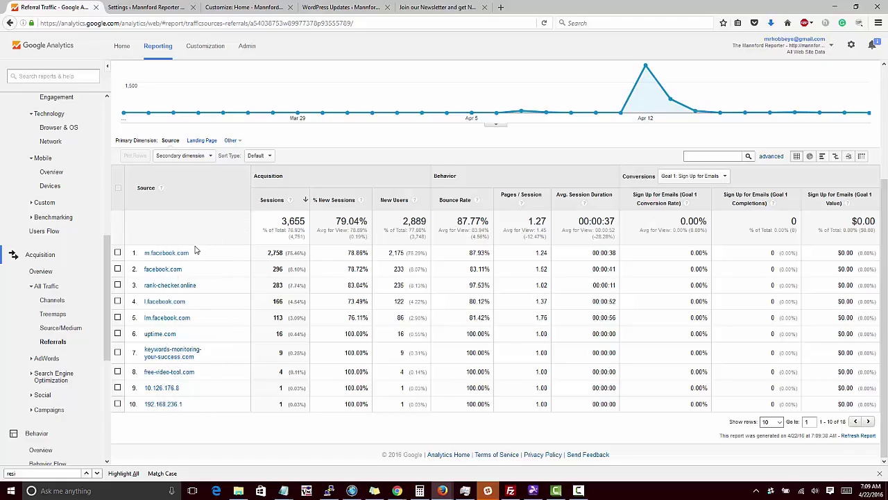
Open the Channels report under All Traffic and highlight the Social channel's session count
left_click(69, 304)
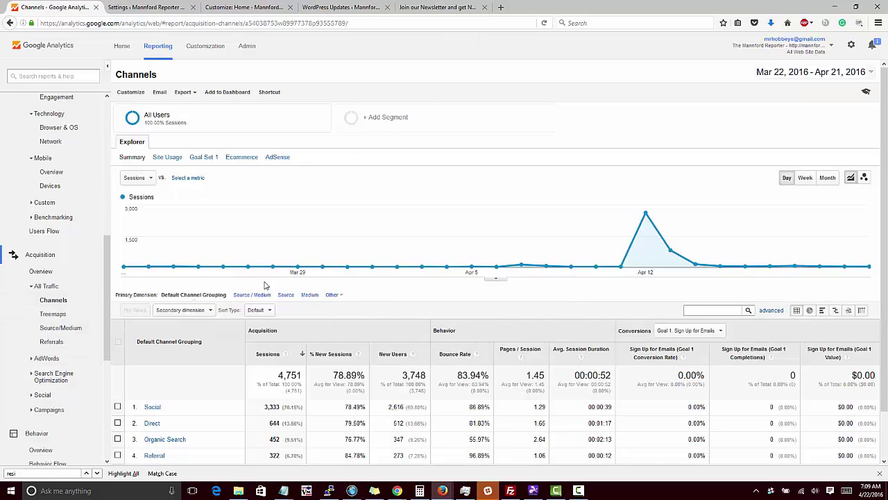
scroll(264, 285, "down", 2)
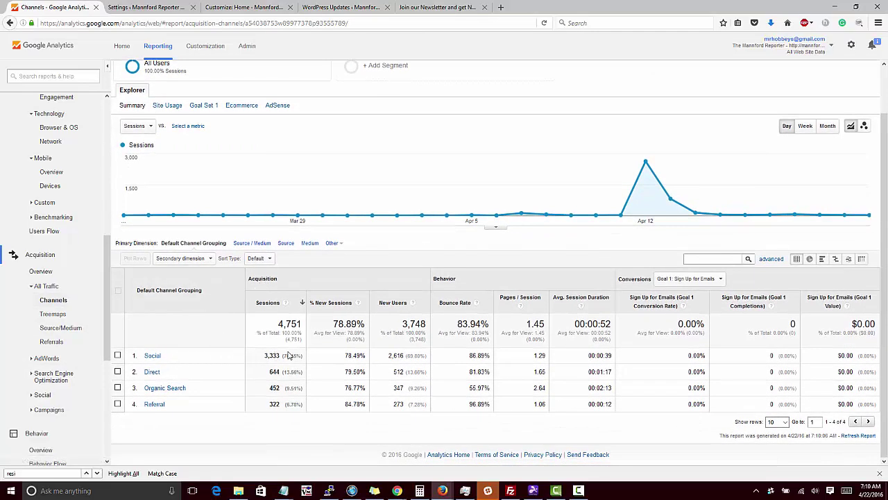
left_click_drag(291, 355, 271, 355)
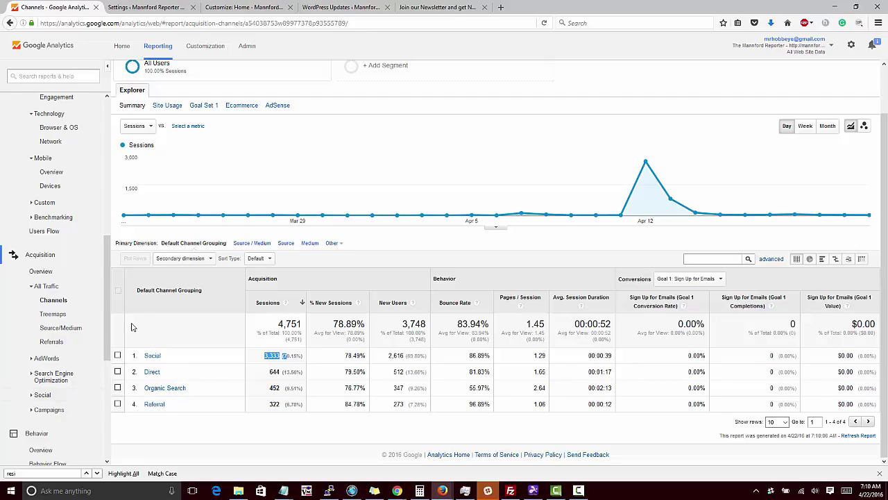
Open the Search Engine Optimization Queries report and examine the "mannford reporter", "department of the navy logo" and "(not set)" queries
left_click(56, 373)
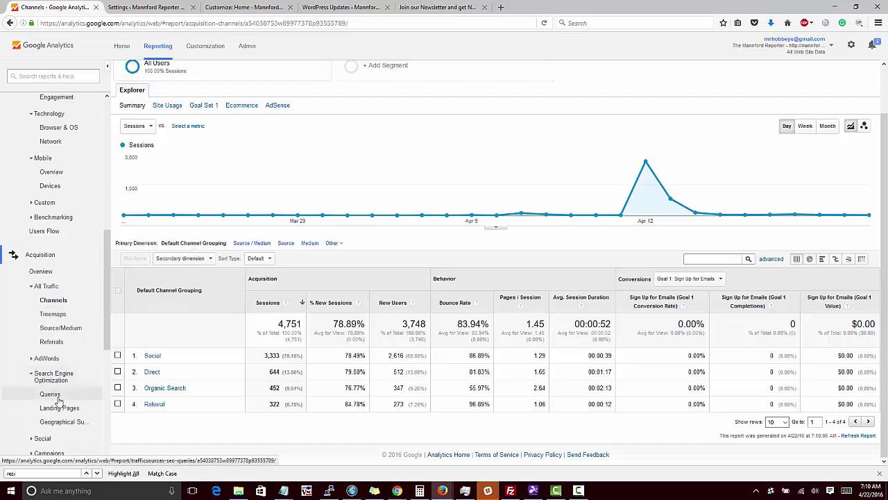
left_click(50, 393)
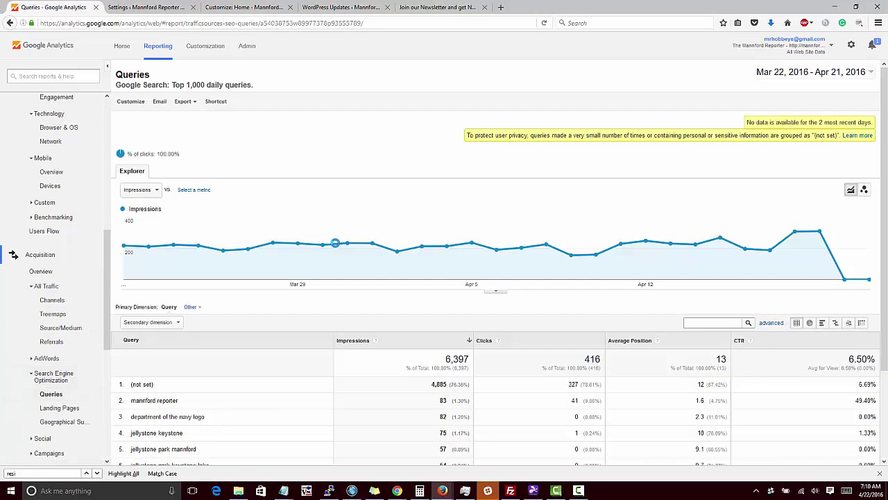
scroll(337, 234, "down", 2)
scroll(337, 234, "down", 1)
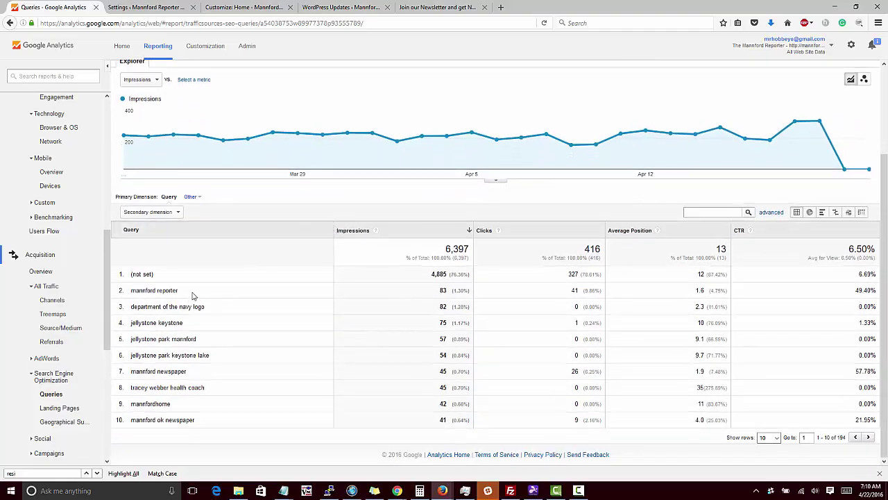
left_click_drag(195, 291, 128, 296)
left_click_drag(218, 311, 182, 312)
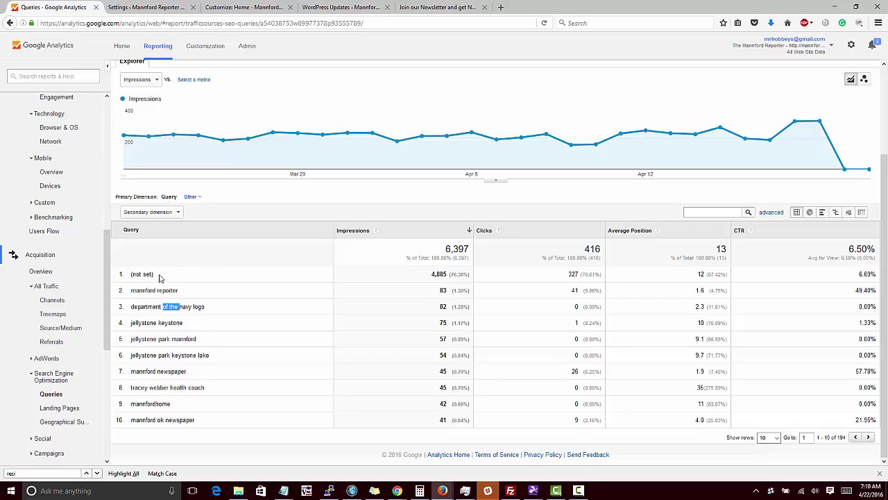
mouse_move(159, 278)
left_mouse_down()
mouse_move(130, 274)
mouse_move(164, 279)
left_mouse_up()
Open the Search Engine Optimization Landing Pages report, review its page list and return to the Queries report
left_click(63, 408)
scroll(333, 316, "down", 2)
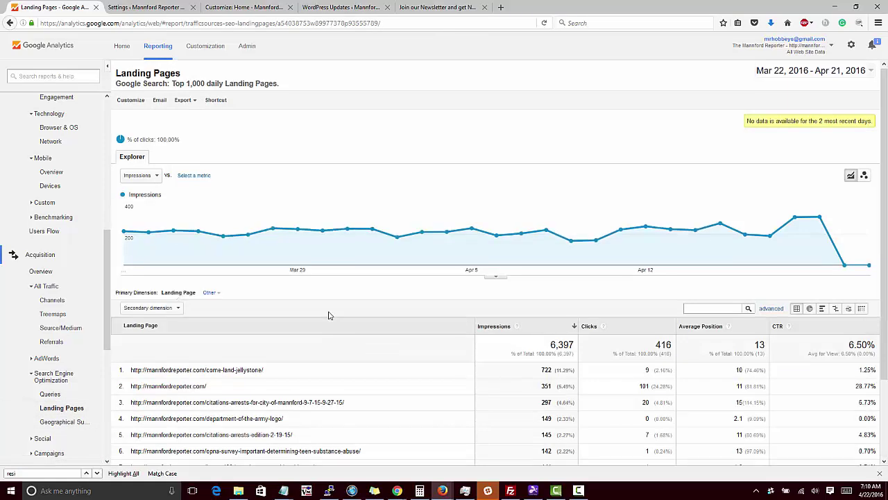
left_click(61, 399)
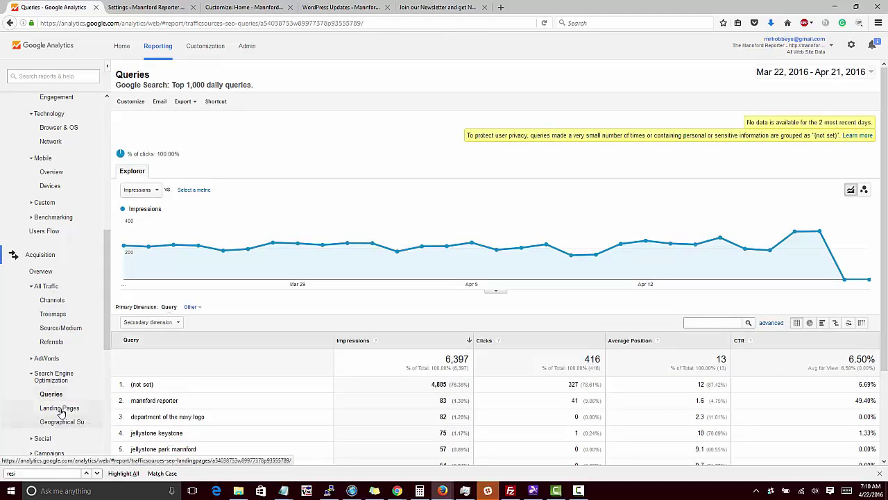
Open the Search Engine Optimization Landing Pages report and highlight the come-land-jellystone and home page URLs
left_click(60, 409)
scroll(280, 332, "down", 2)
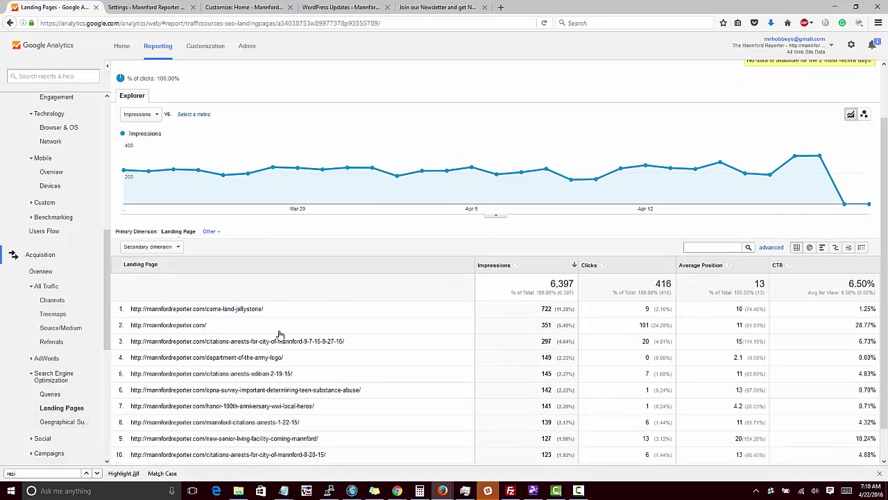
left_click_drag(277, 310, 132, 311)
scroll(320, 312, "down", 1)
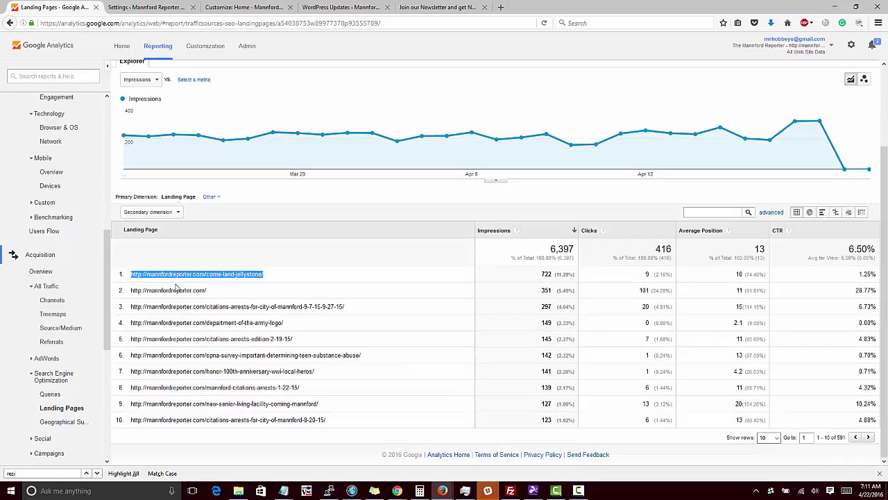
left_click_drag(281, 275, 128, 295)
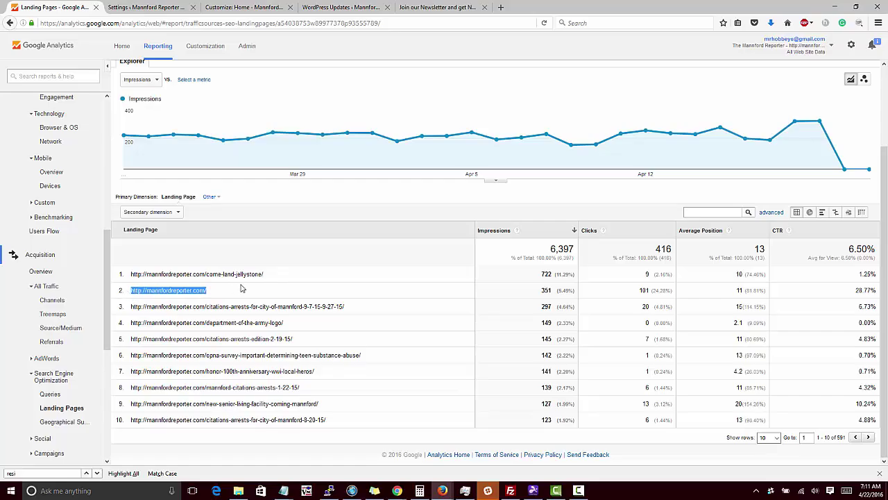
Open the Goals Overview report under Conversions and review the goal metrics and the available Goals reports
scroll(76, 339, "down", 4)
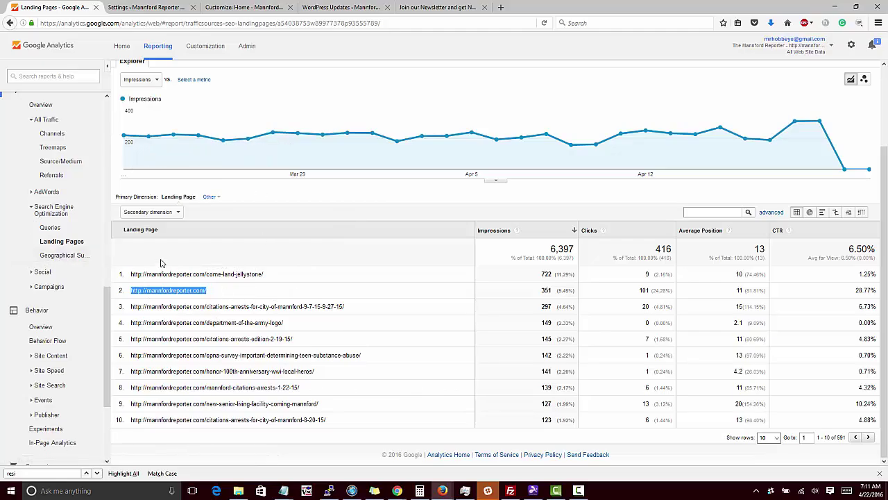
scroll(78, 256, "down", 2)
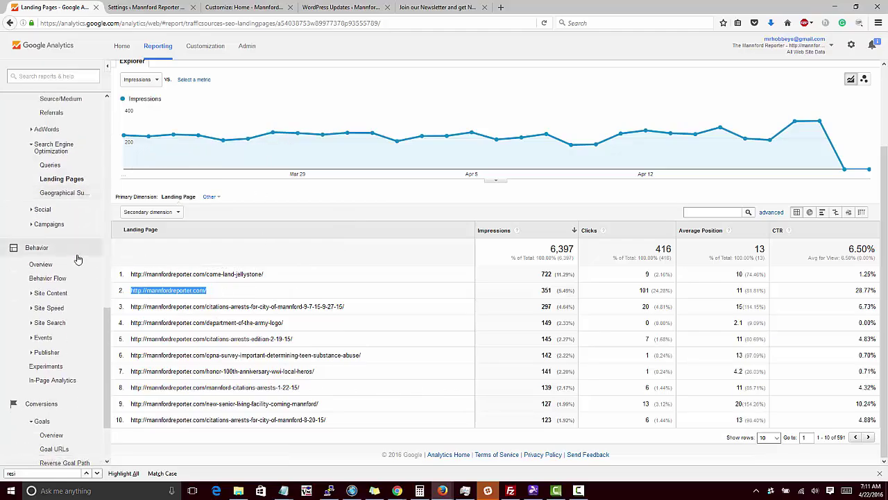
scroll(77, 257, "down", 3)
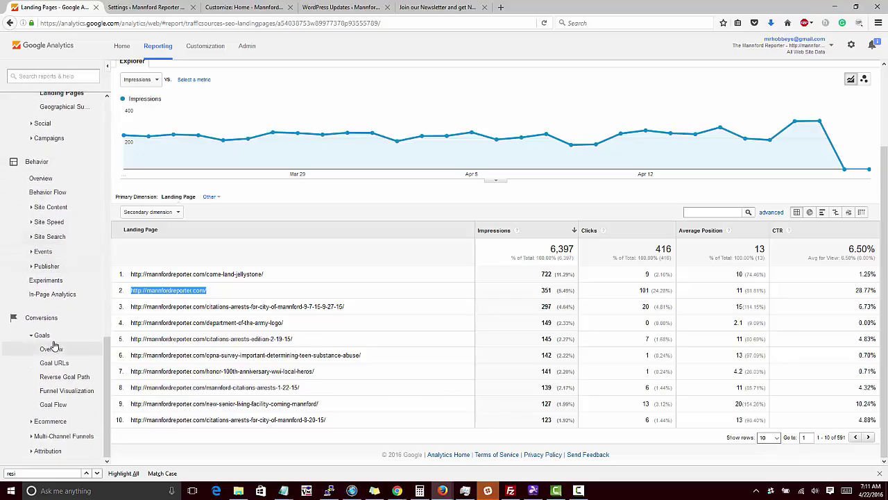
left_click(55, 351)
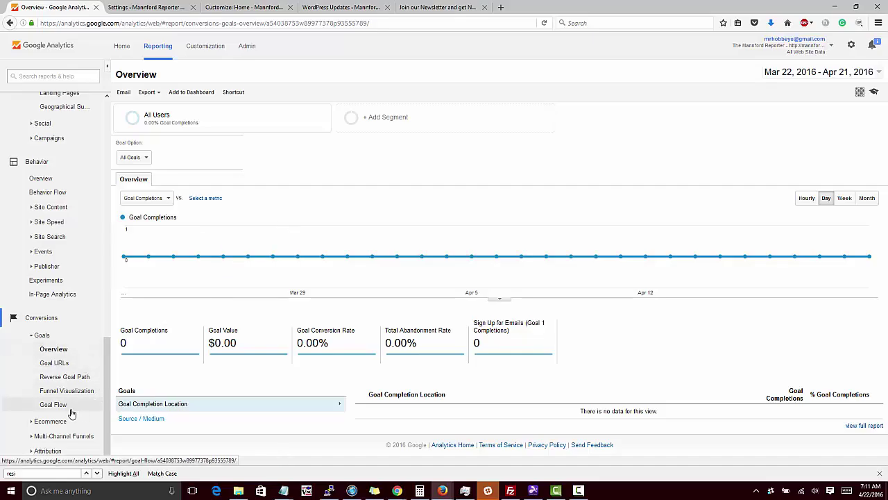
left_click(41, 335)
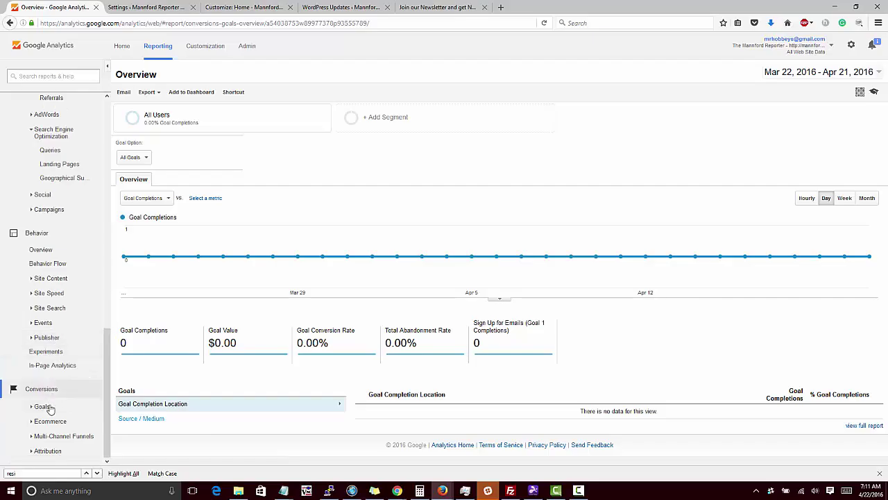
left_click(40, 405)
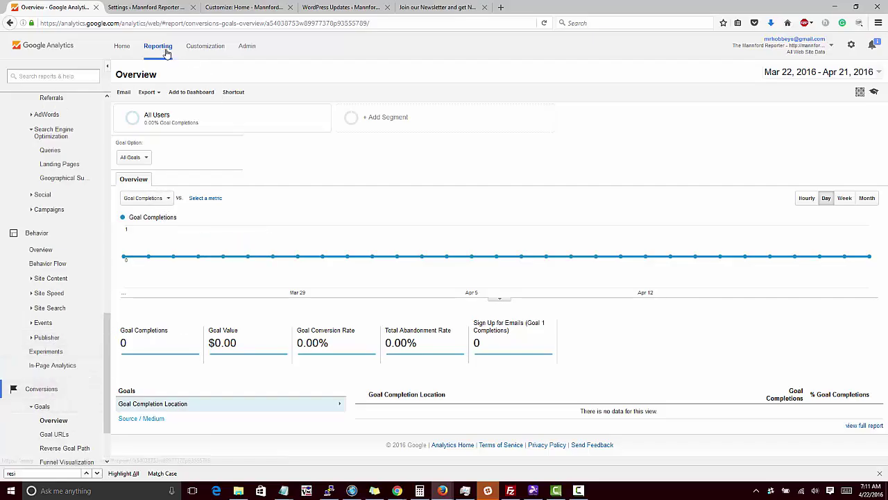
Open the administration settings for the view's goals and bring up the goal details of "Sign Up for Emails" for editing
left_click(248, 49)
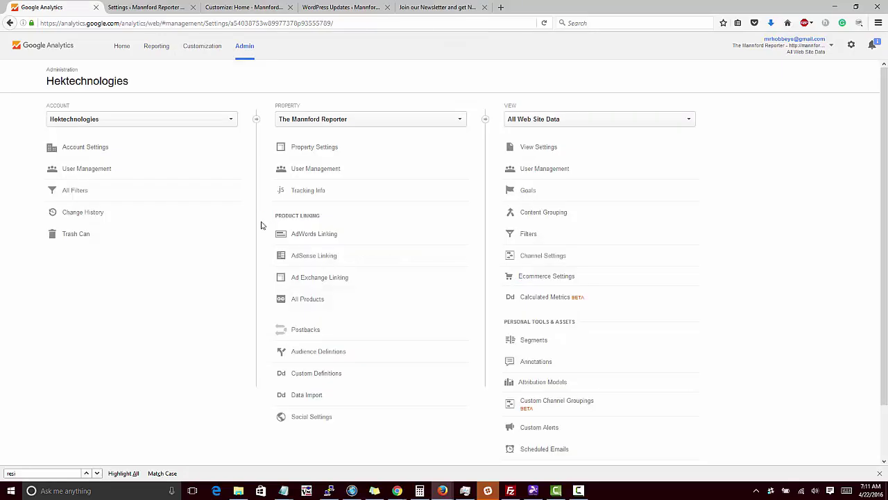
left_click(564, 199)
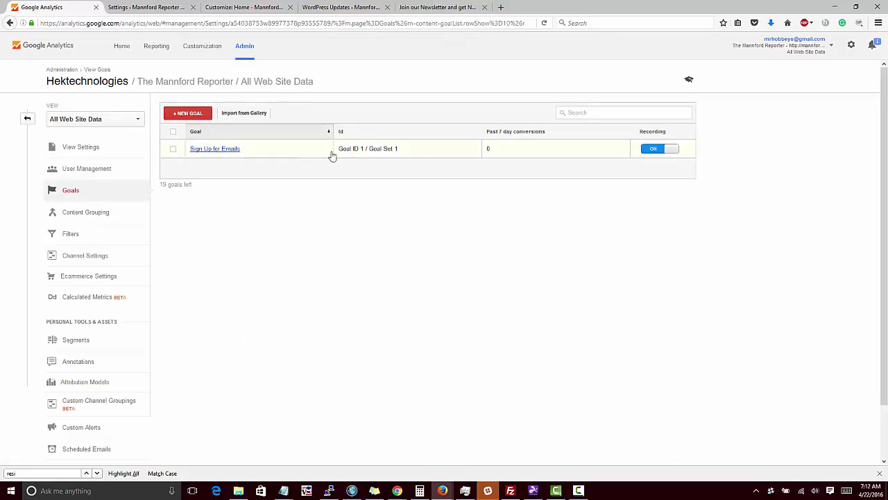
left_click(231, 152)
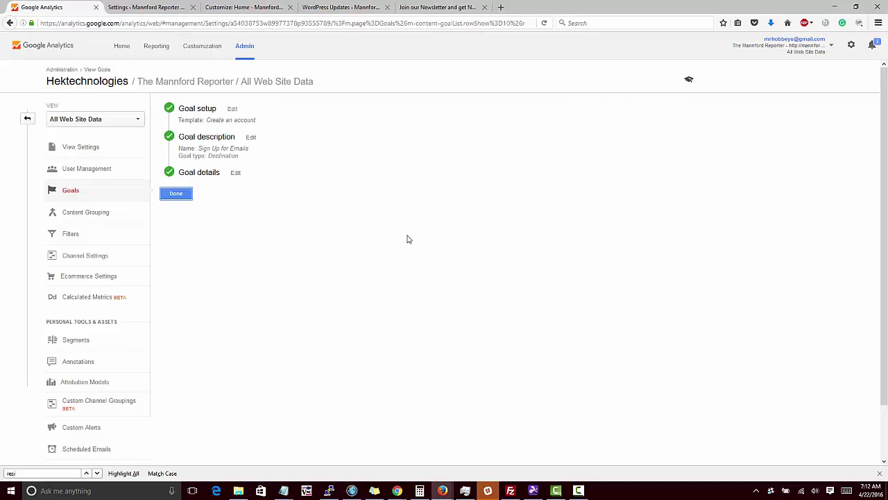
left_click(201, 172)
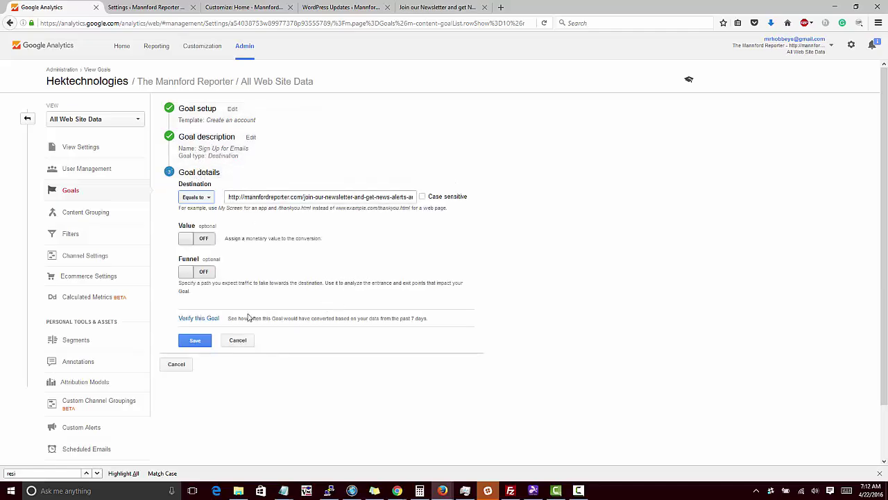
Verify the "Sign Up for Emails" goal against the past 7 days of data and highlight the resulting conversion rate
left_click(200, 318)
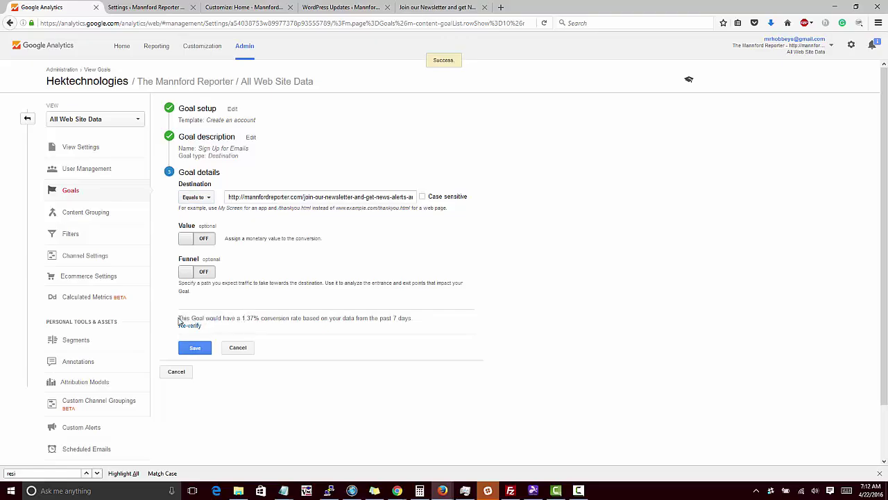
left_click_drag(179, 319, 426, 324)
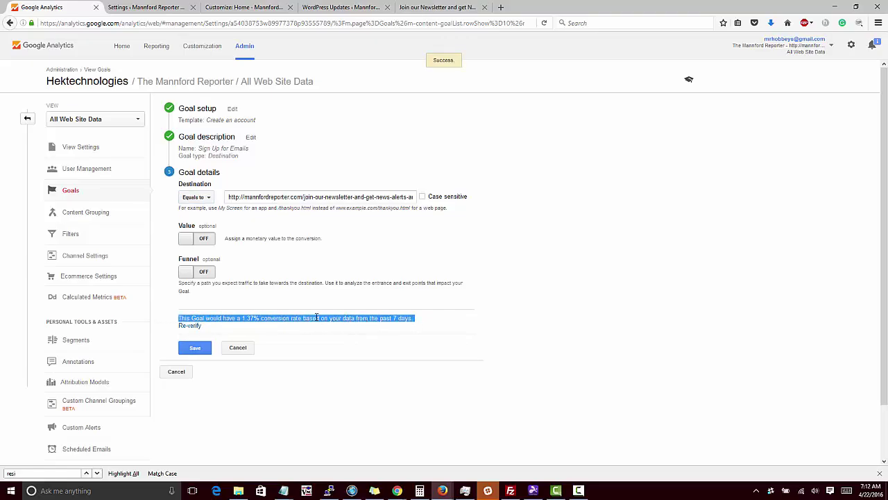
left_click(245, 318)
left_click(243, 325, "shift")
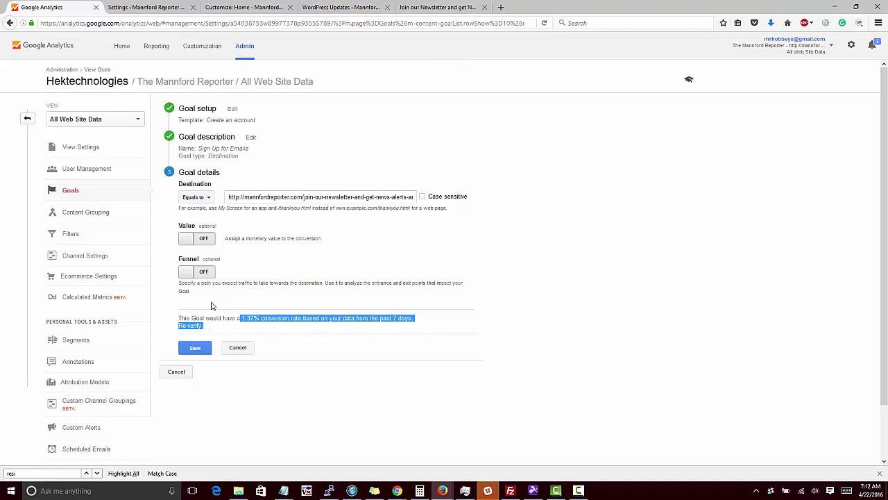
Open the goal's destination URL in a new browser tab and review the newsletter sign-up form on that page
left_click_drag(278, 197, 416, 197)
key("ctrl+a")
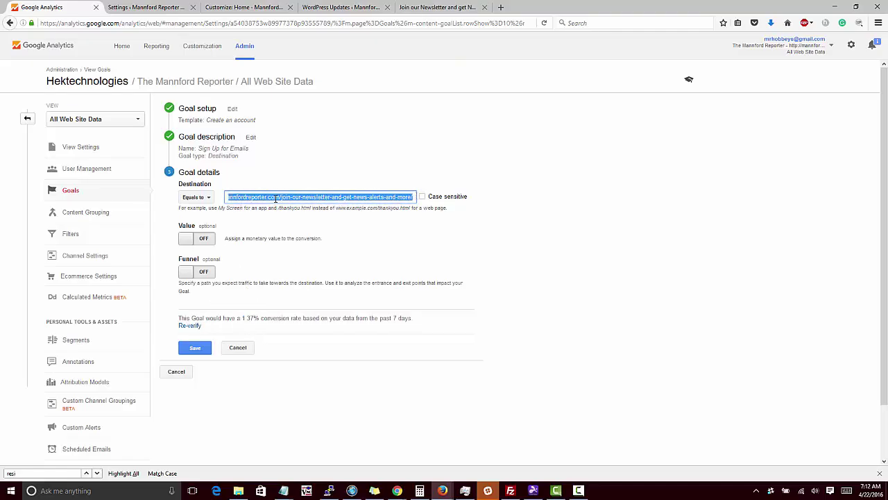
key("ctrl+t")
key("Return")
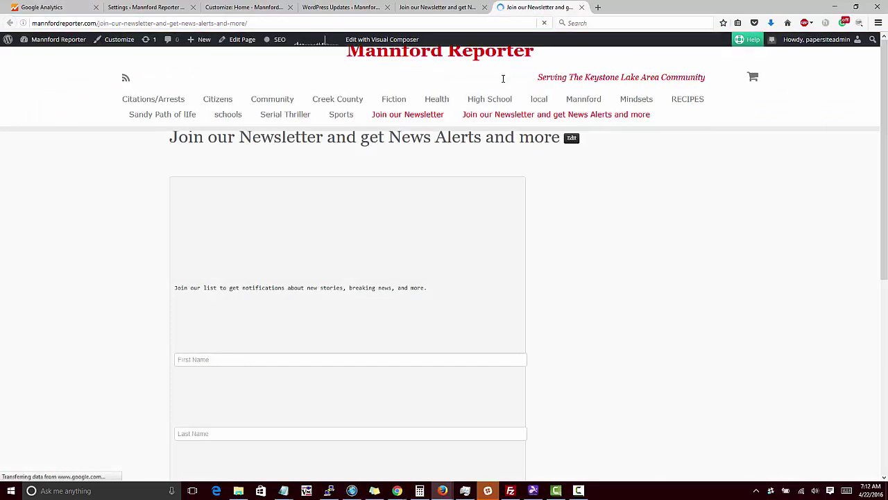
scroll(159, 321, "down", 5)
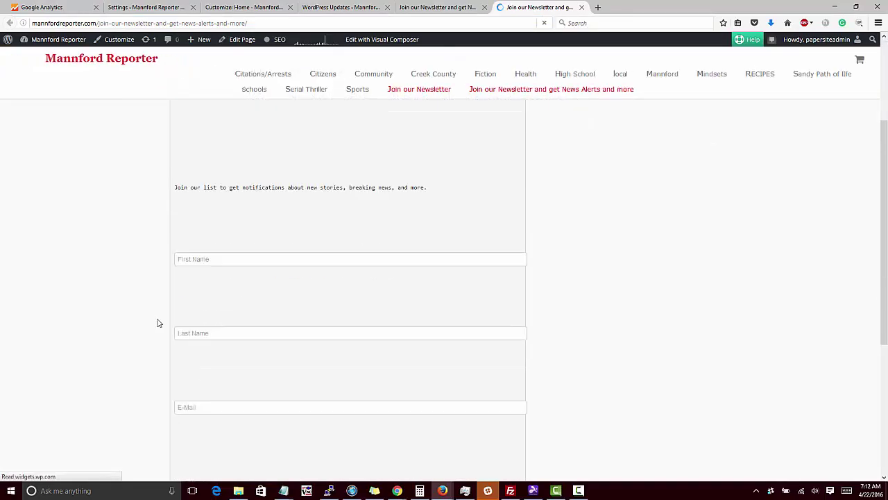
scroll(159, 321, "up", 5)
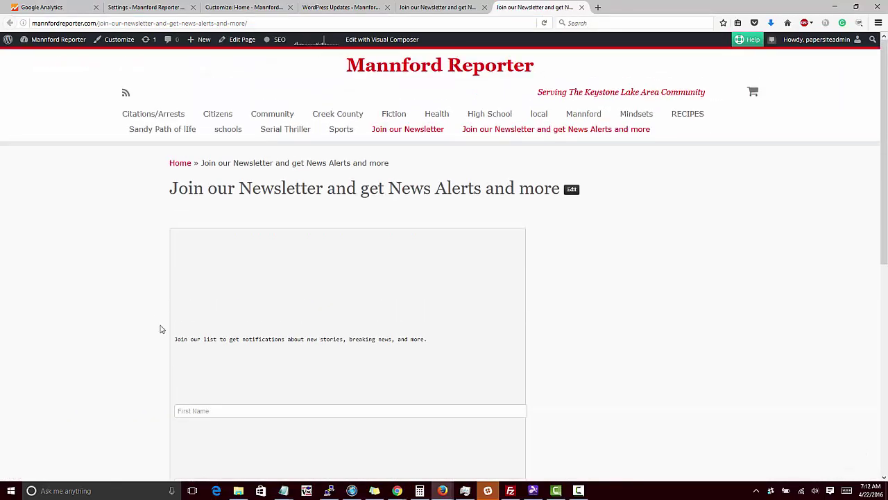
scroll(177, 366, "down", 4)
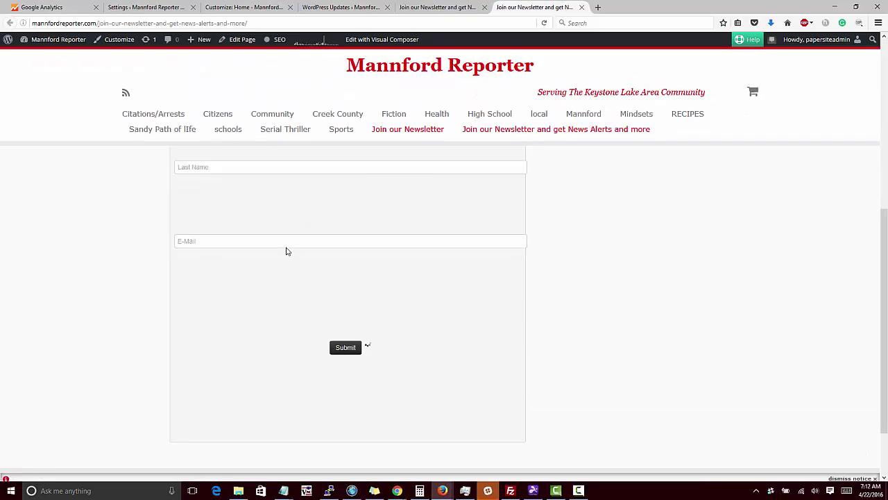
scroll(271, 261, "up", 2)
scroll(326, 409, "down", 2)
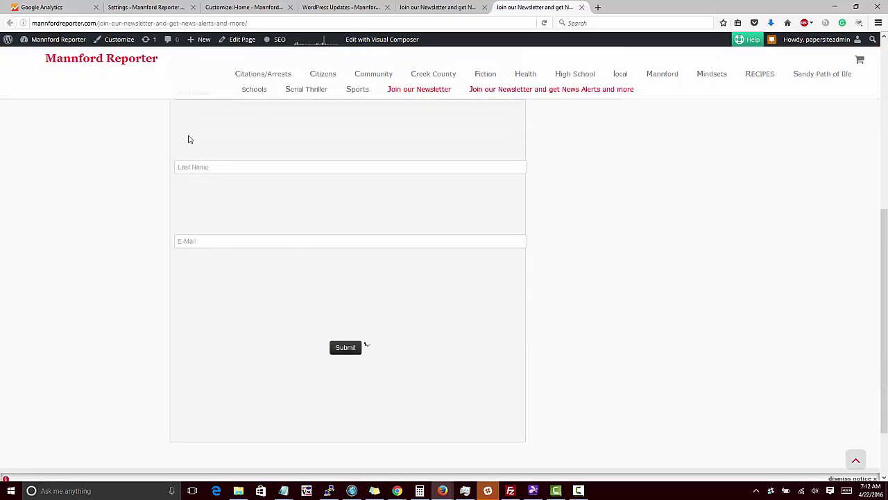
Switch to the earlier newsletter confirmation page, enter the site's WordPress dashboard and open the list of all pages
left_click(48, 7)
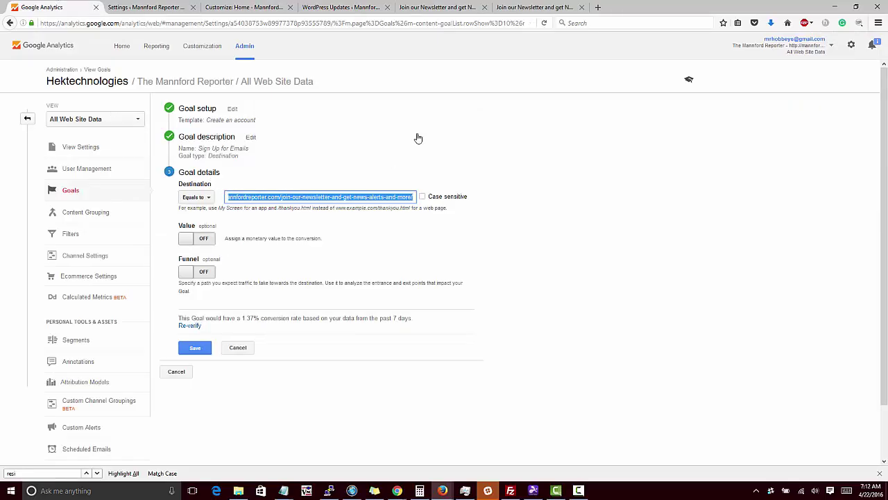
key("ctrl+shift+Tab")
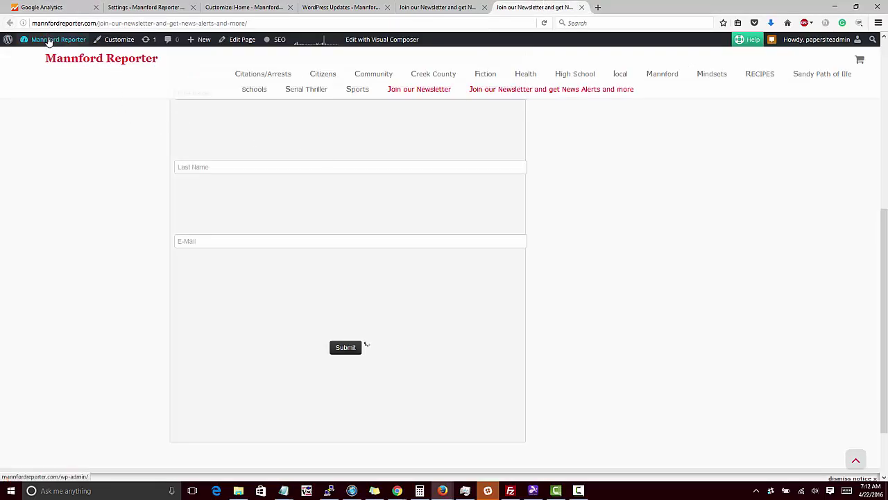
left_click(424, 7)
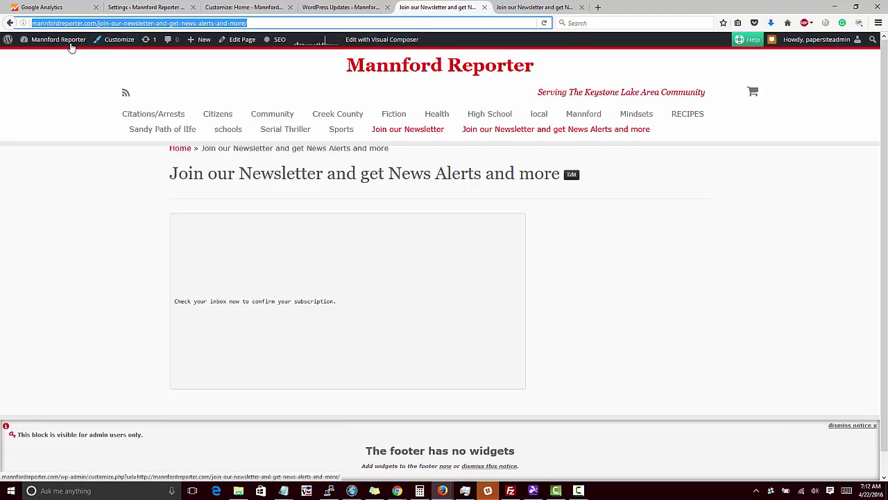
left_click(373, 128)
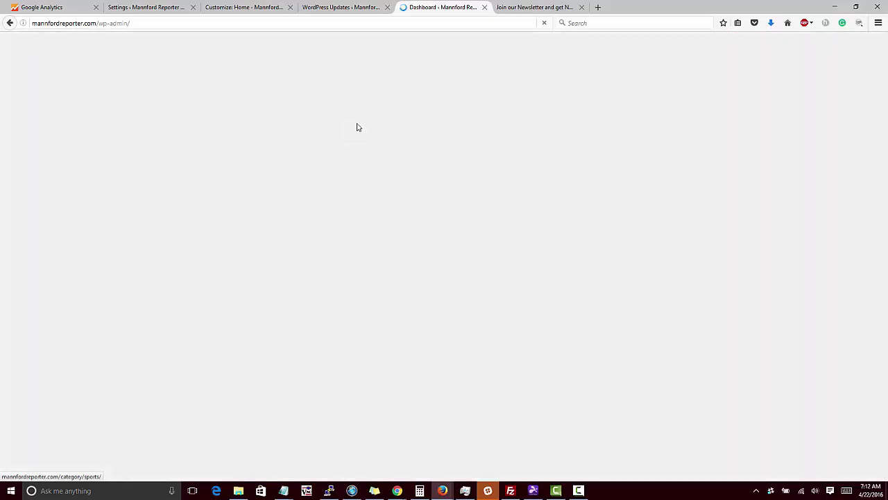
mouse_move(39, 203)
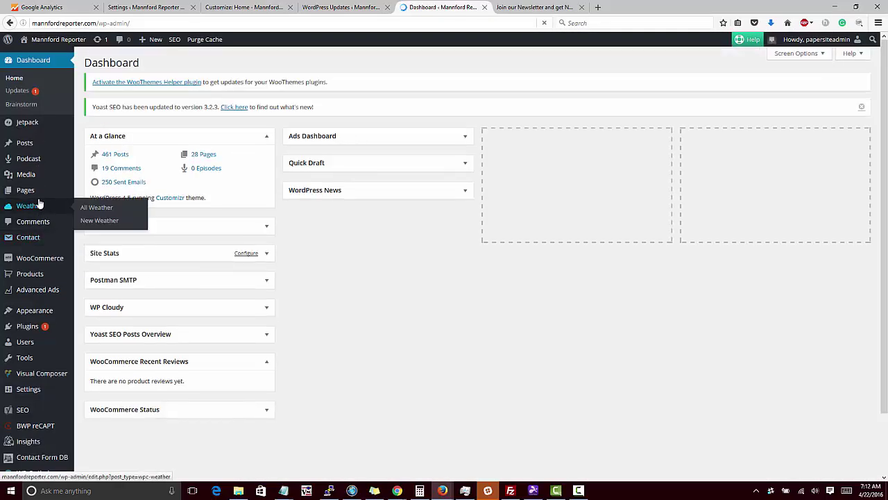
left_click(88, 194)
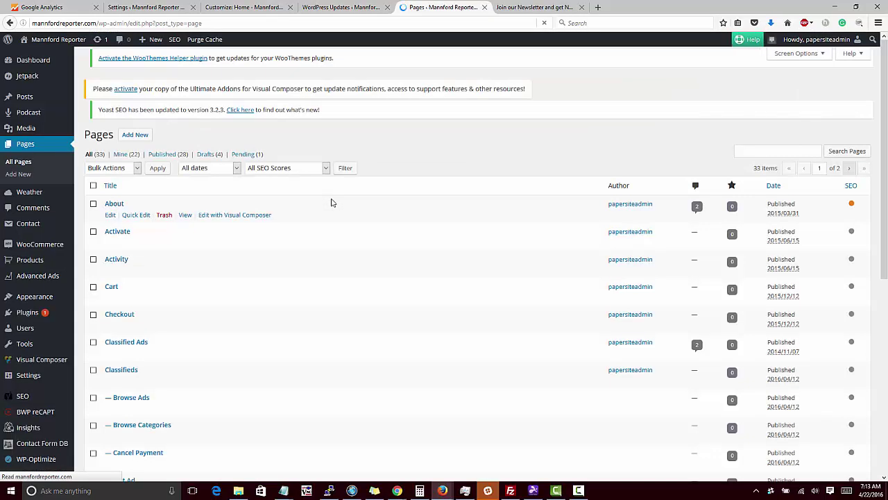
Find the "Thank you for Joining" page on the second page of the Pages list and copy its view link
scroll(244, 353, "down", 5)
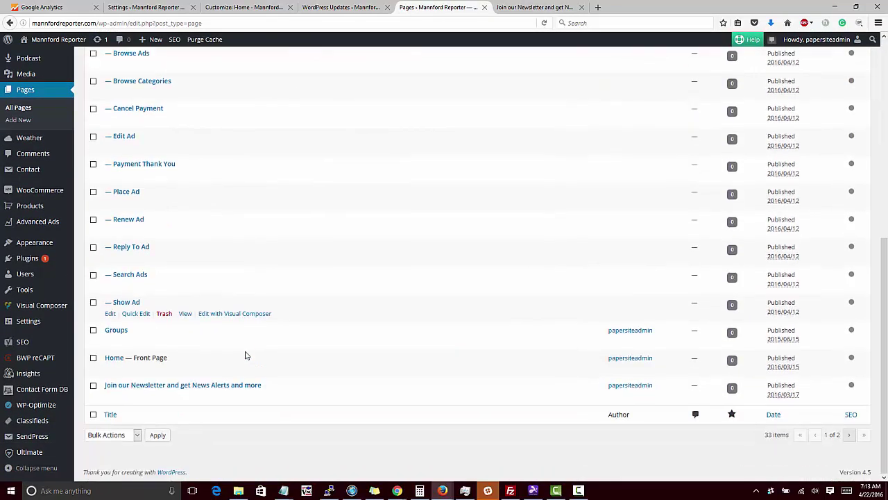
scroll(245, 354, "up", 5)
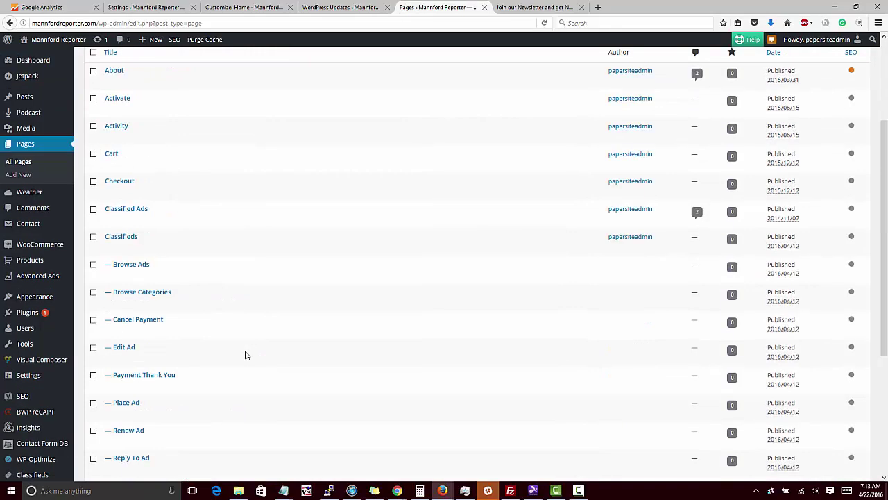
left_click(852, 181)
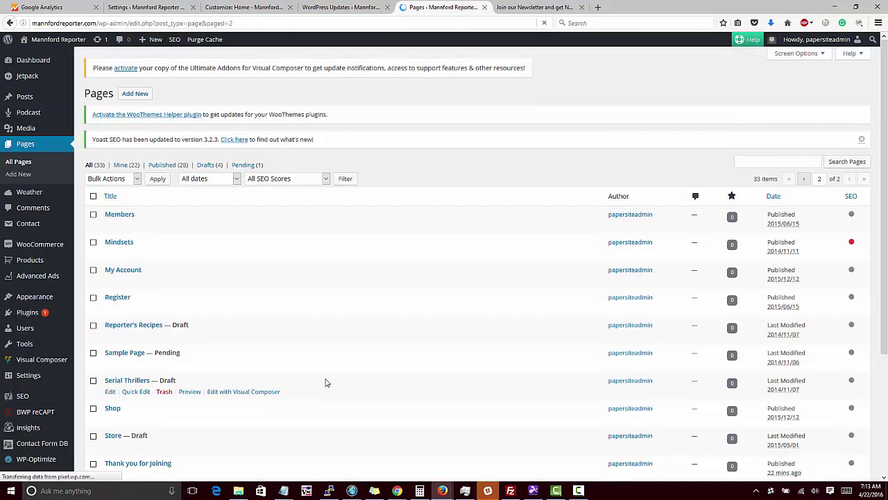
scroll(326, 382, "down", 5)
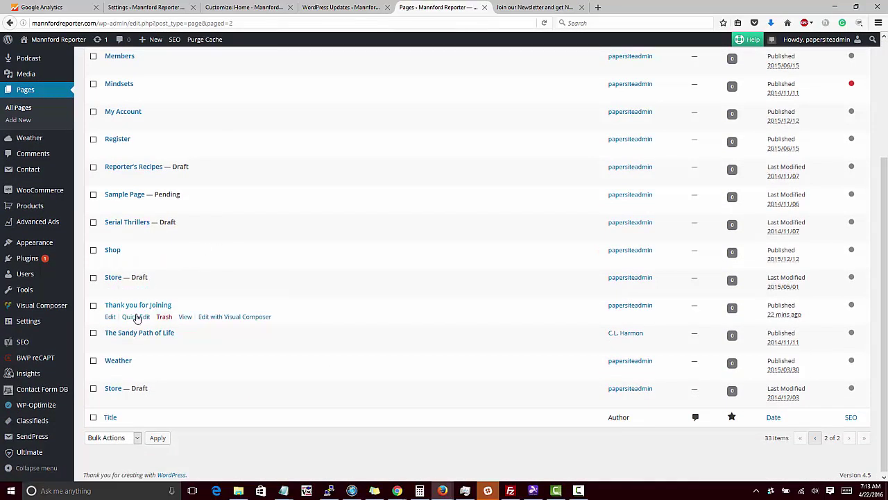
right_click(186, 320)
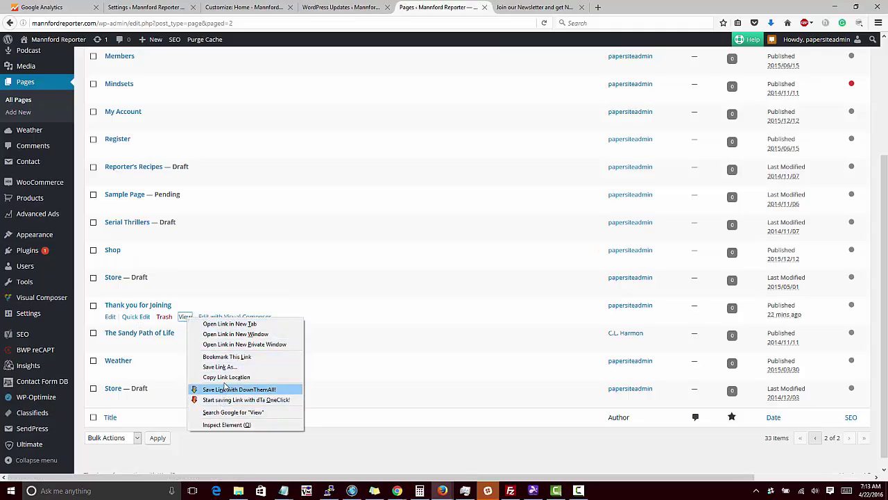
left_click(224, 377)
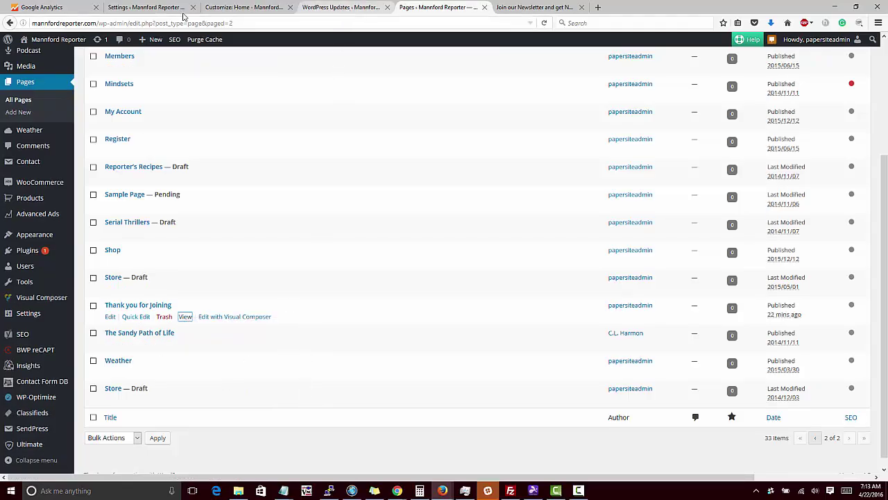
left_click(44, 9)
right_click(257, 195)
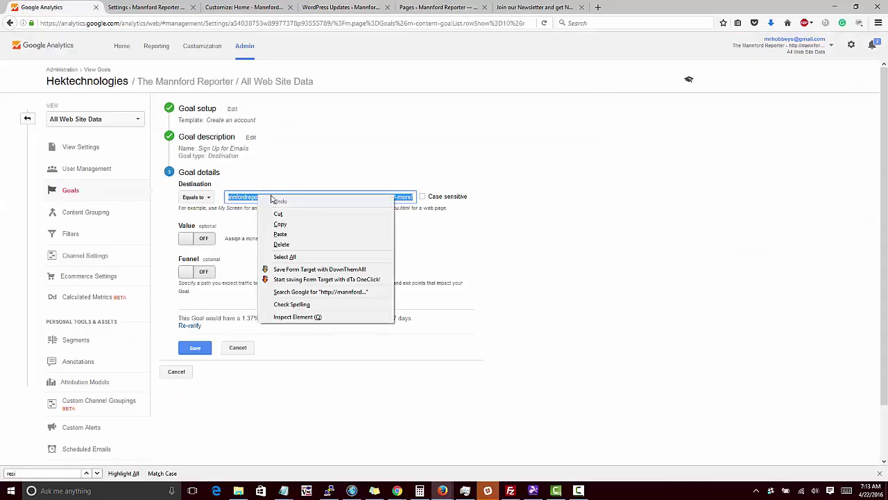
left_click(291, 236)
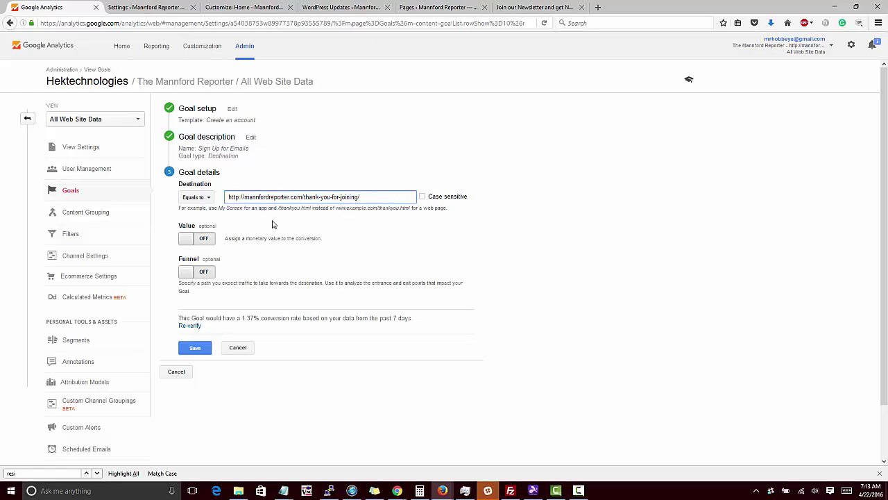
left_click(195, 351)
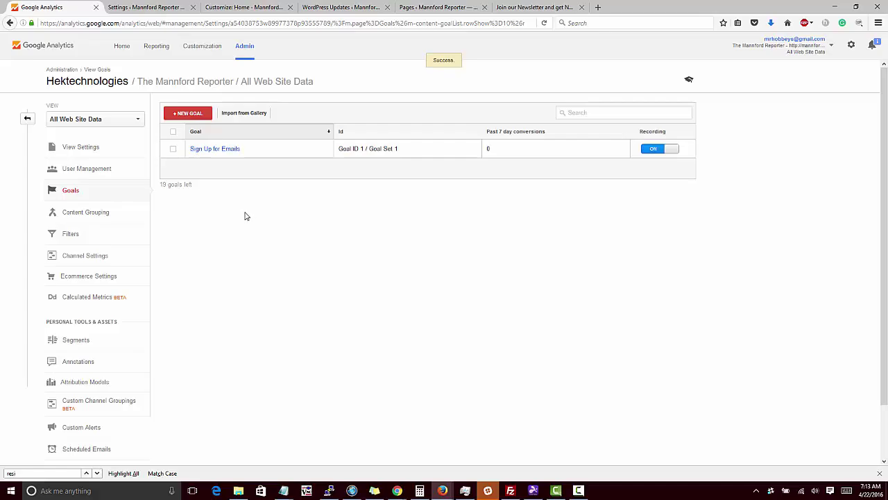
Switch to the newsletter page's browser tab, enter the site's WordPress dashboard and open the SendPress overview
left_click(533, 7)
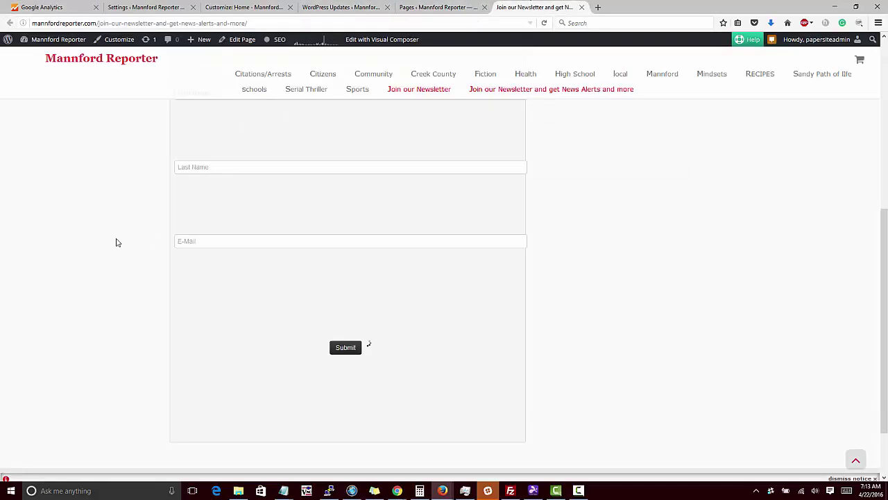
mouse_move(59, 41)
left_click(47, 56)
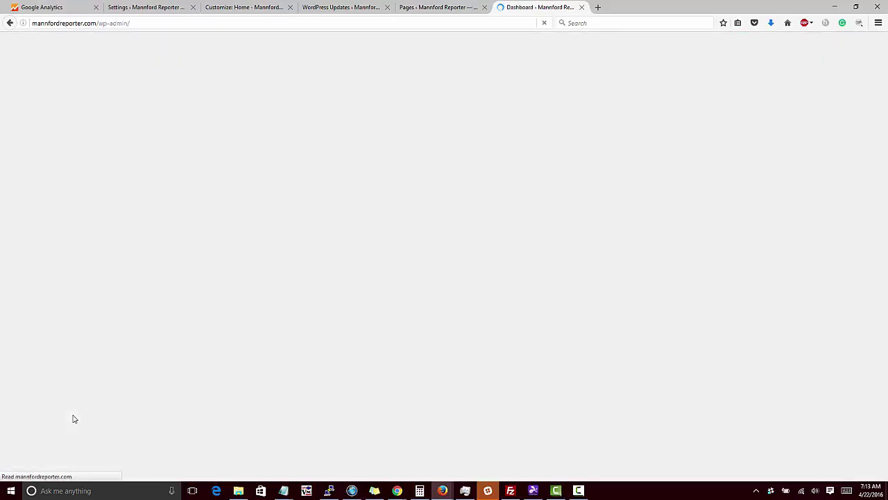
scroll(84, 424, "down", 3)
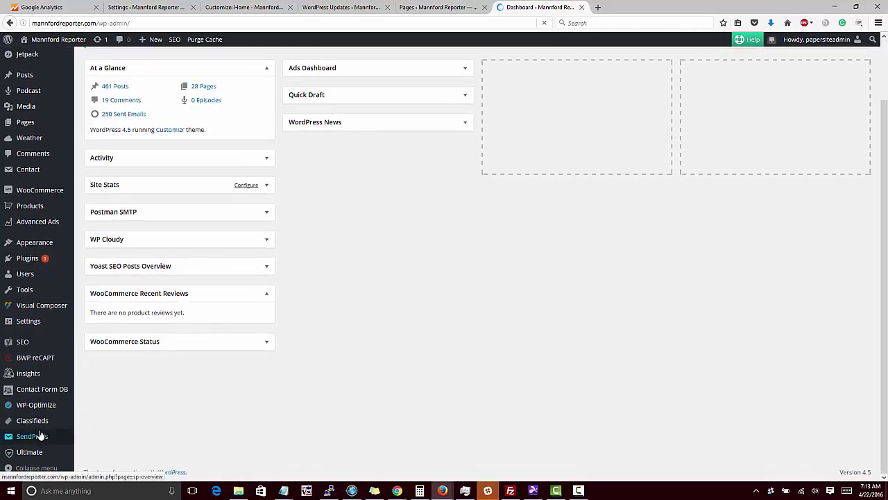
left_click(39, 436)
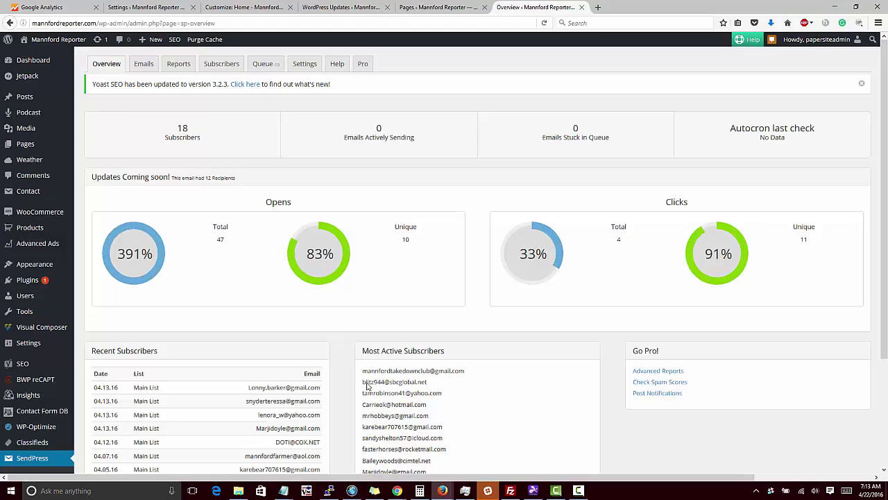
Review the recent and most active subscribers in SendPress and highlight the total opens, unique opens and unique clicks
scroll(340, 410, "down", 3)
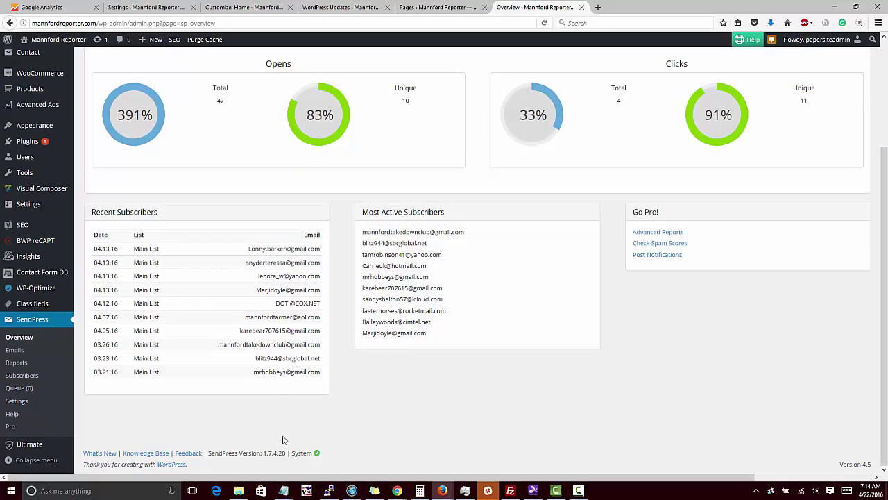
scroll(283, 439, "up", 4)
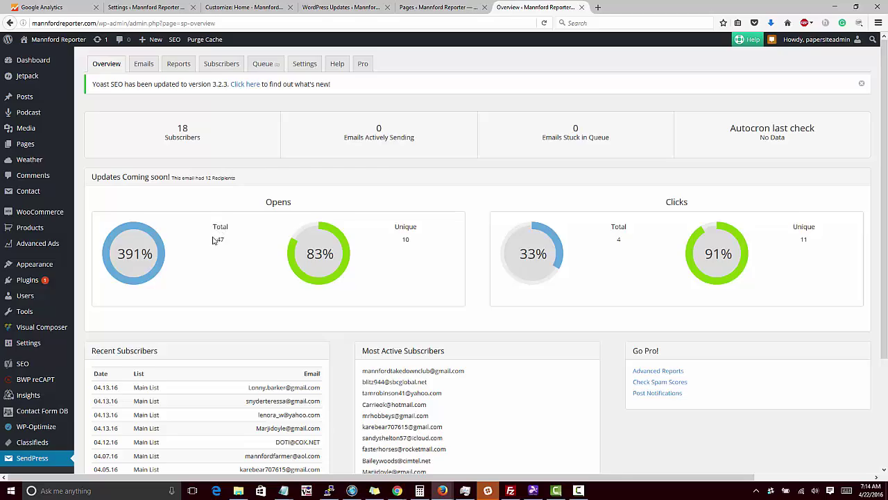
left_click_drag(213, 240, 224, 244)
left_click_drag(402, 239, 417, 247)
left_click_drag(801, 241, 807, 241)
Open the "Join Today" form from the SendPress form settings and check its Thank You Page choice
left_click(310, 64)
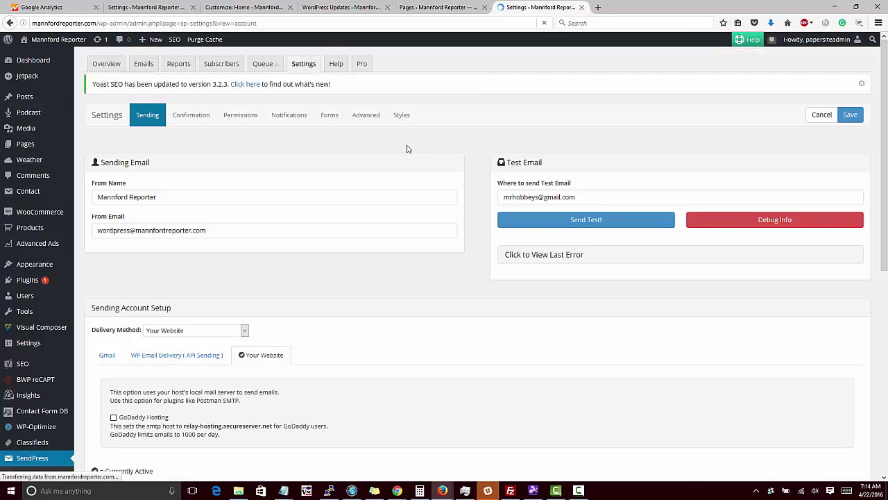
left_click(331, 119)
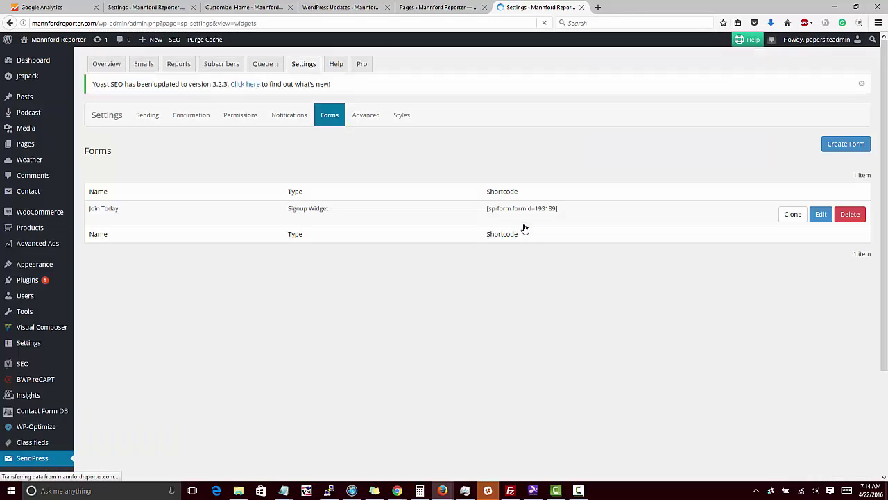
left_click(819, 215)
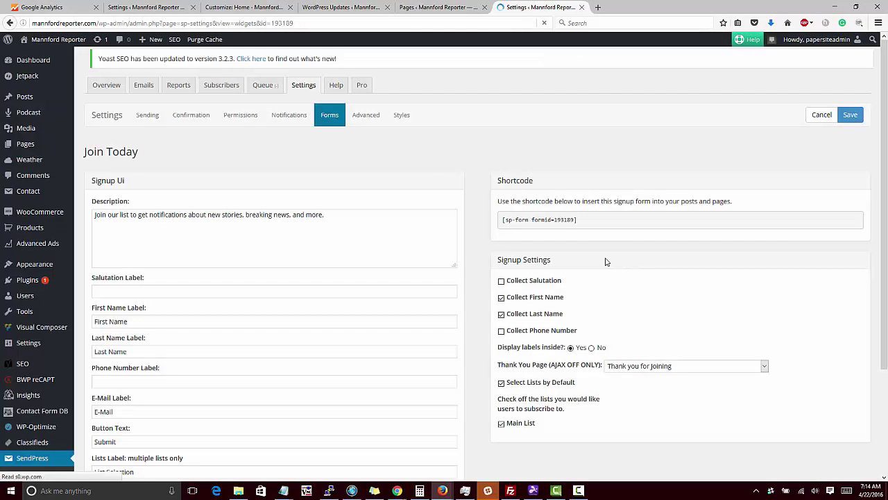
left_click(664, 366)
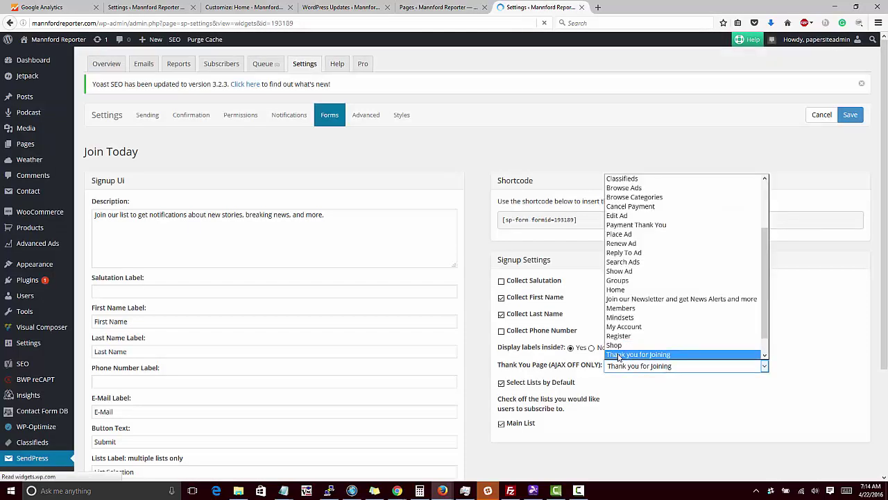
left_click(557, 154)
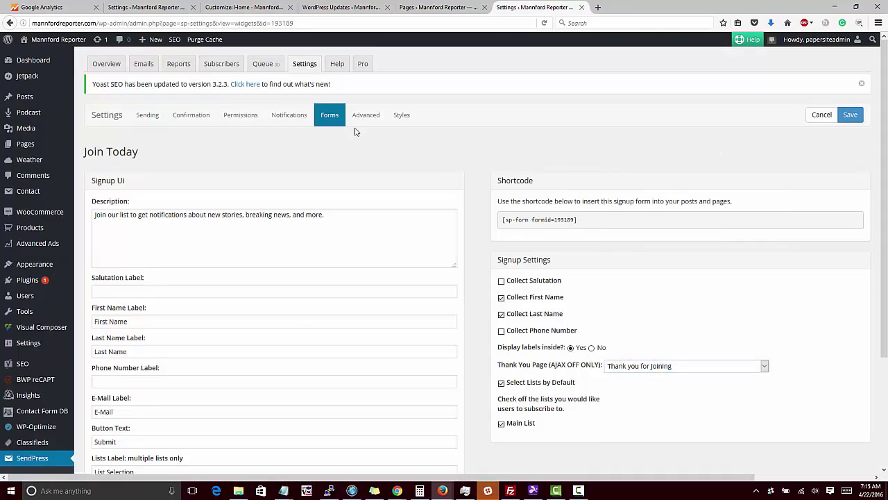
Return to Google Analytics, start a new goal for All Web Site Data and choose Custom as its setup
left_click(16, 6)
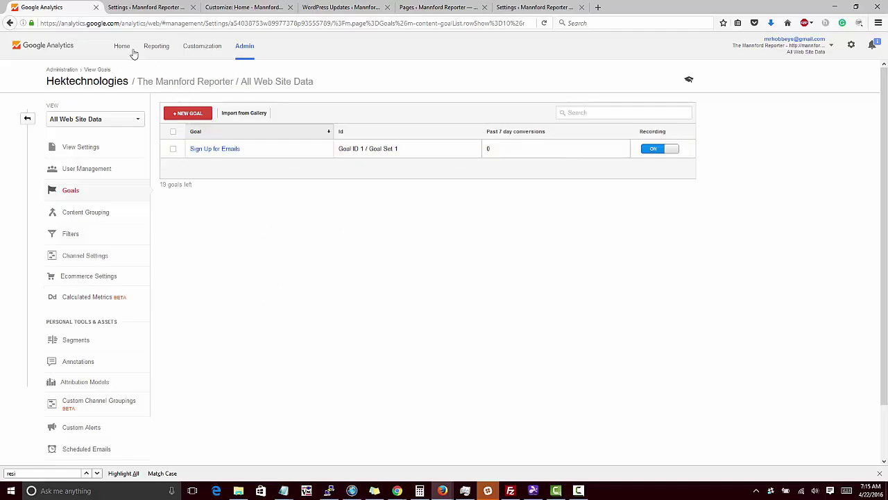
left_click(88, 191)
left_click(190, 114)
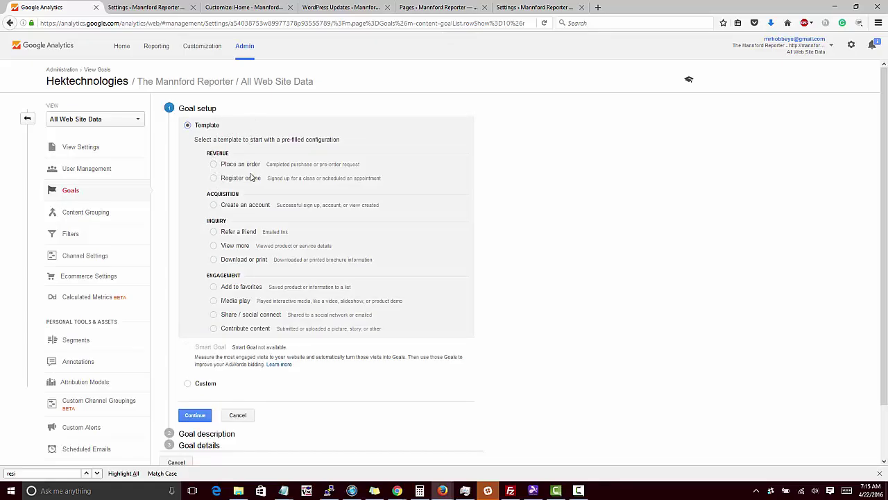
left_click(214, 302)
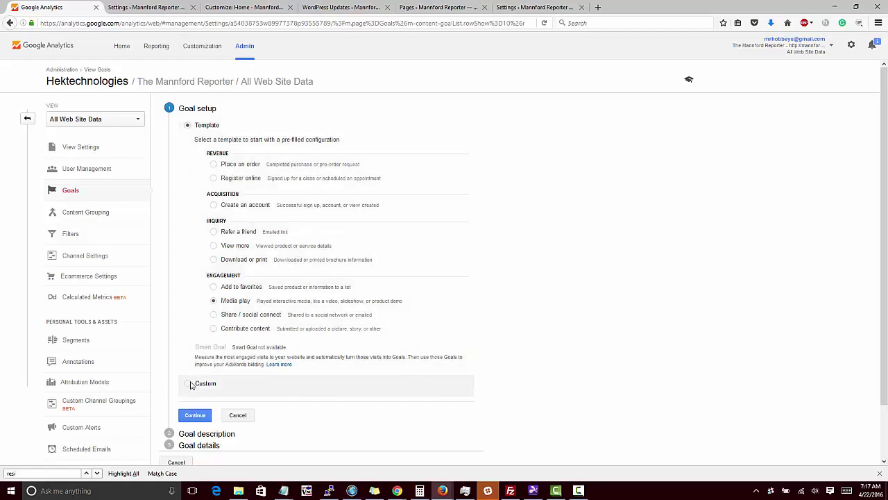
left_click(191, 387)
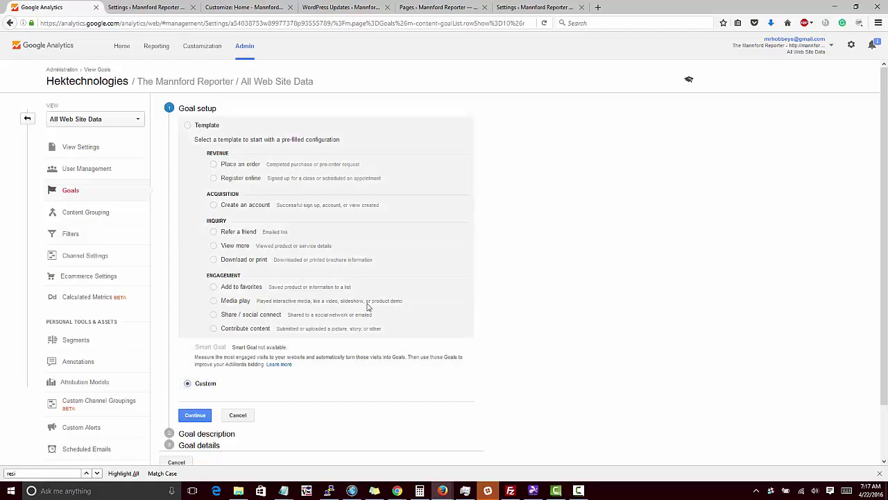
scroll(363, 312, "down", 2)
left_click(187, 357)
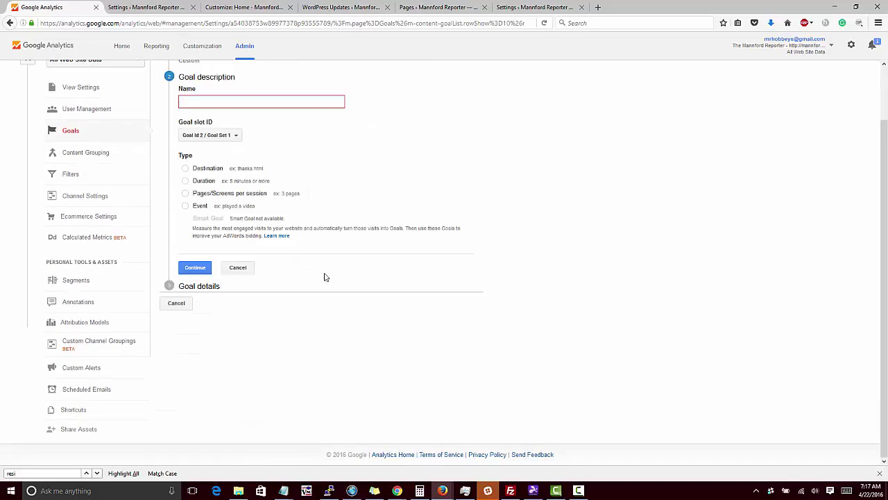
Name the new custom goal "Daily Special"
scroll(309, 187, "up", 1)
left_click(231, 142)
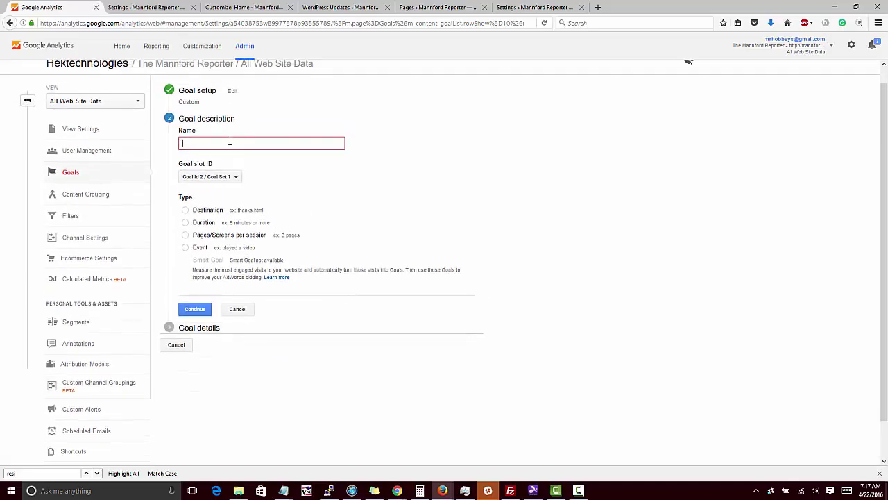
left_click(185, 222)
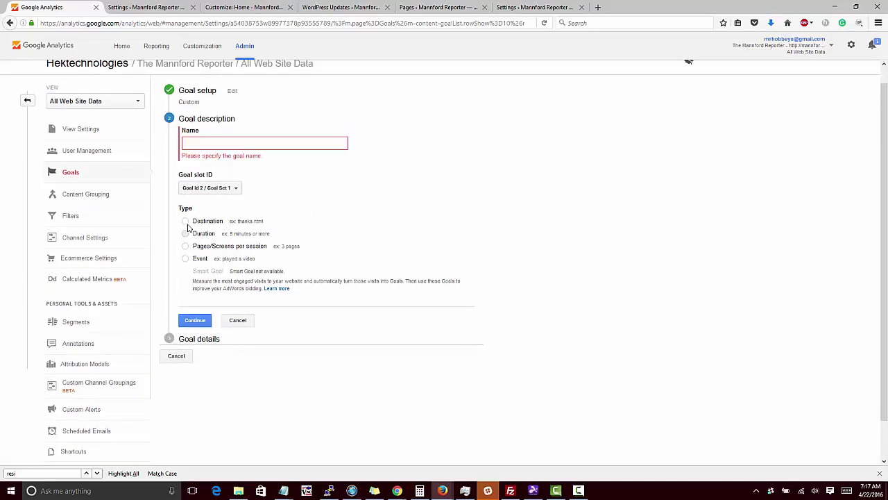
left_click(226, 139)
type("Men")
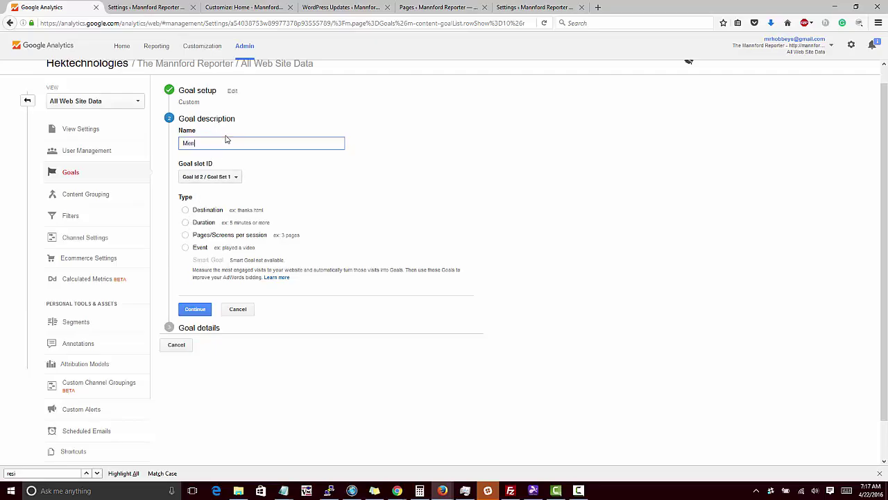
key("BackSpace")
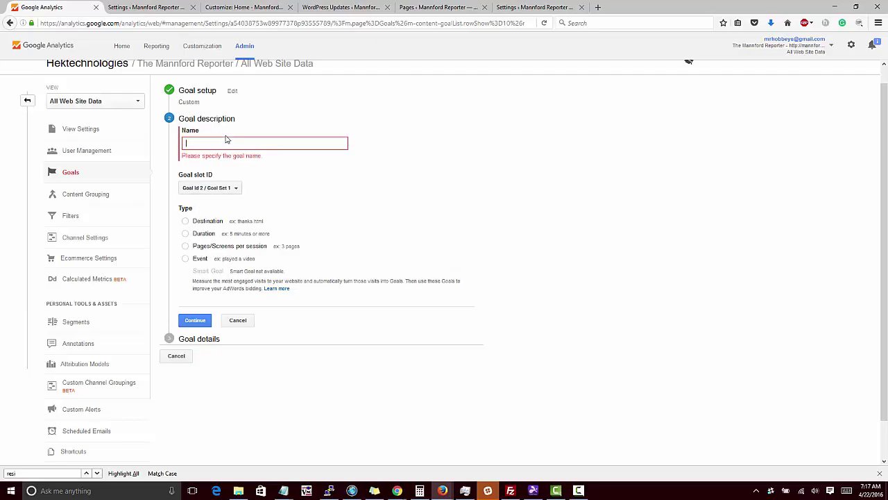
type("Sp")
key("BackSpace")
key("BackSpace")
type("Da")
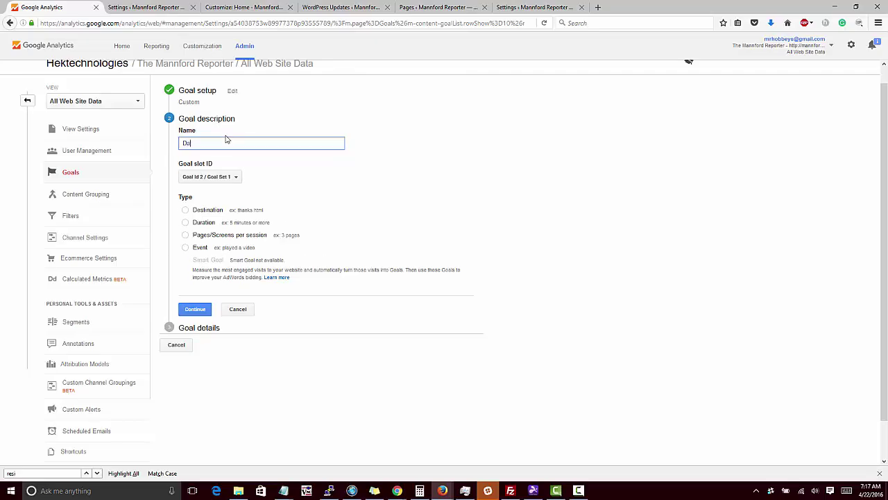
type("ily Special")
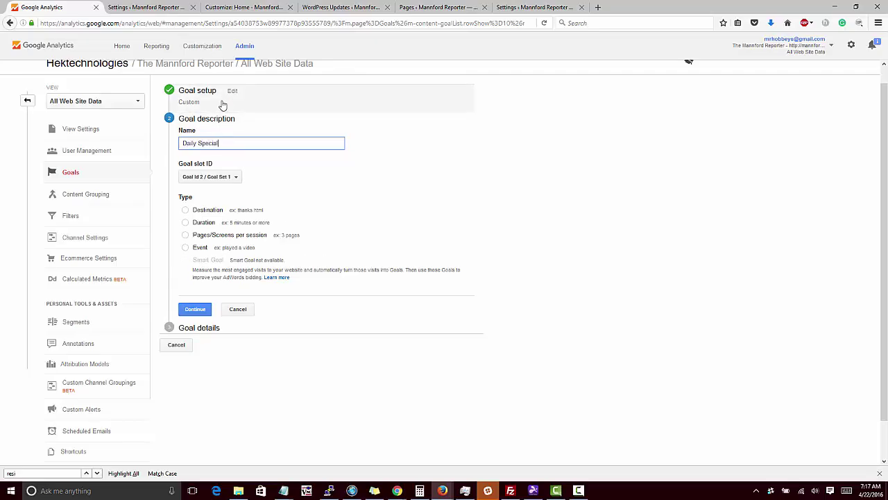
Set the "Daily Special" goal type to Duration with the Greater than condition and save the goal
left_click(185, 223)
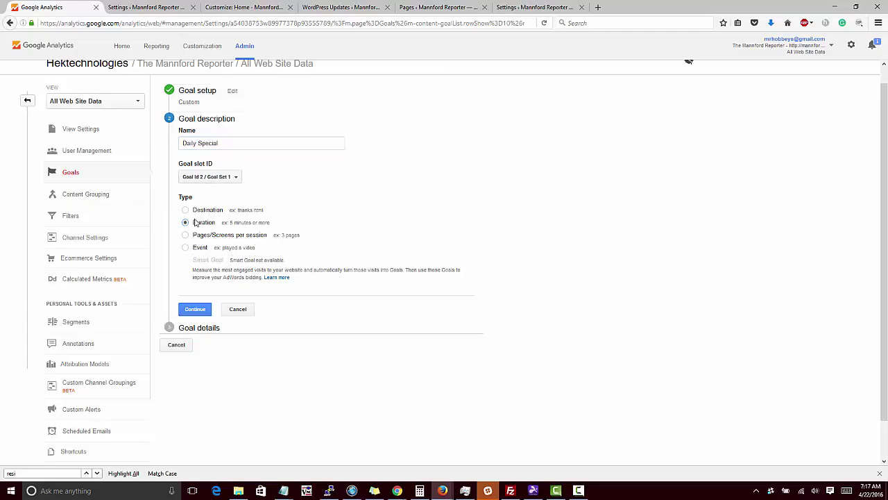
left_click(195, 309)
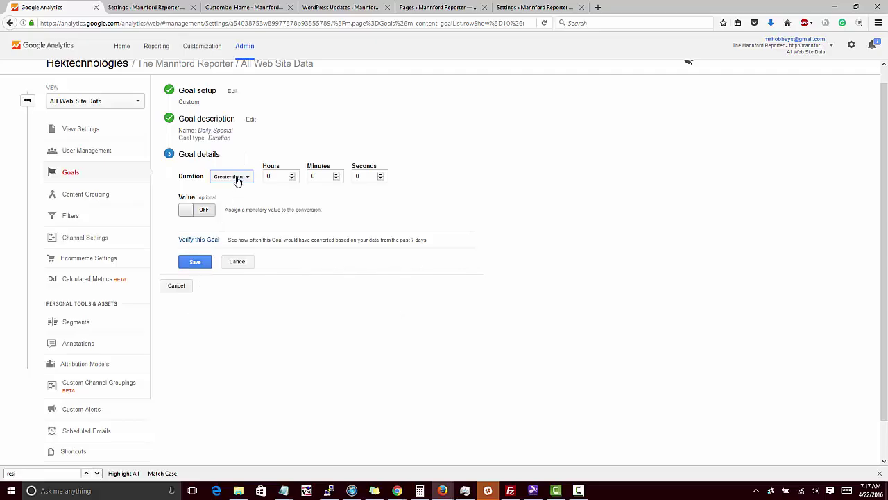
left_click(351, 179)
left_click(187, 264)
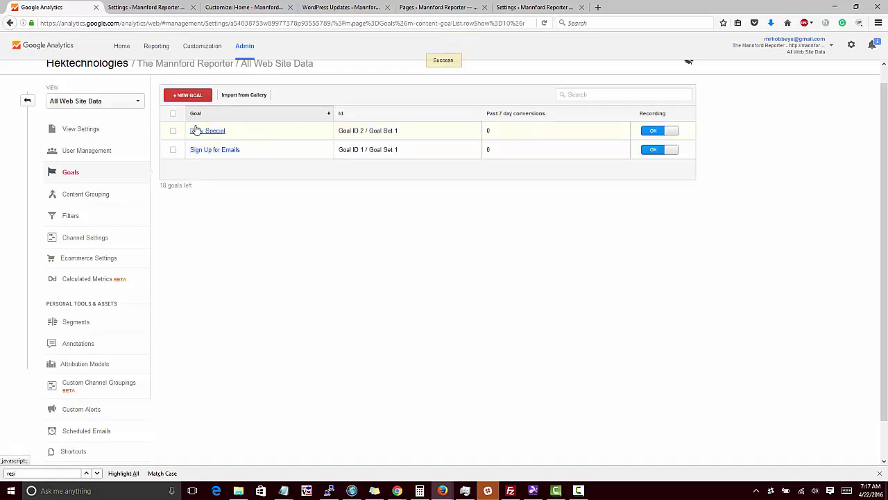
Reopen the "Daily Special" goal's description and try the Pages/Screens per session, Duration and Event types
left_click(197, 131)
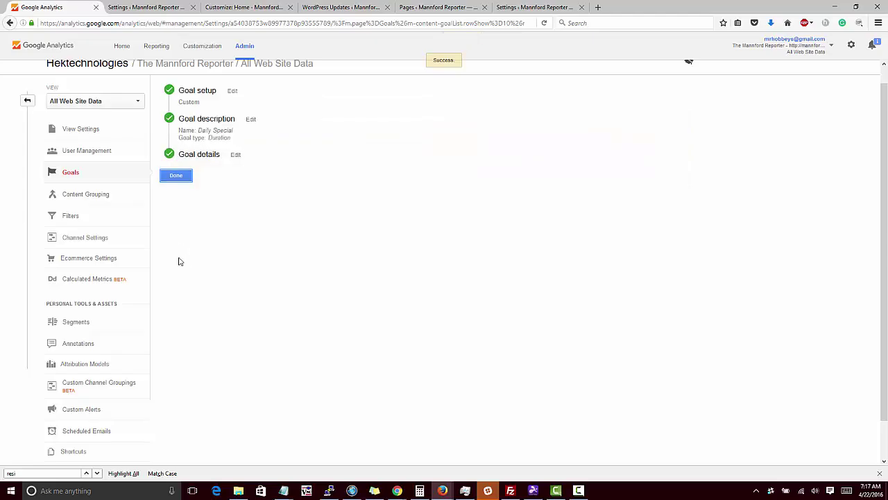
left_click(206, 124)
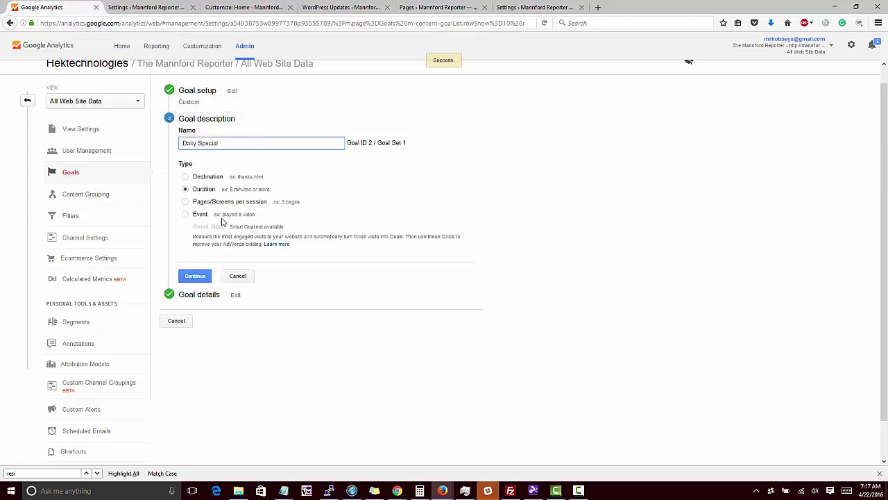
left_click(185, 202)
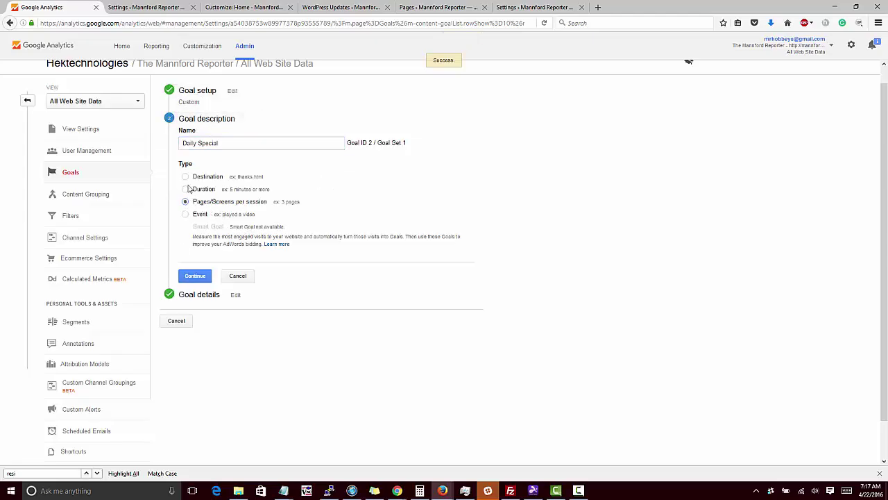
left_click(186, 189)
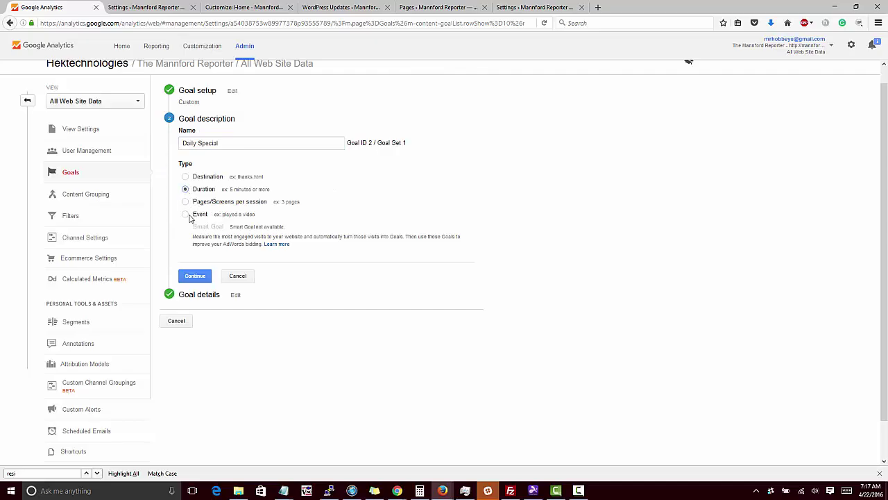
left_click(186, 215)
View the Goals overview report and open Funnel Visualization for the "Daily Special" goal
left_click(156, 46)
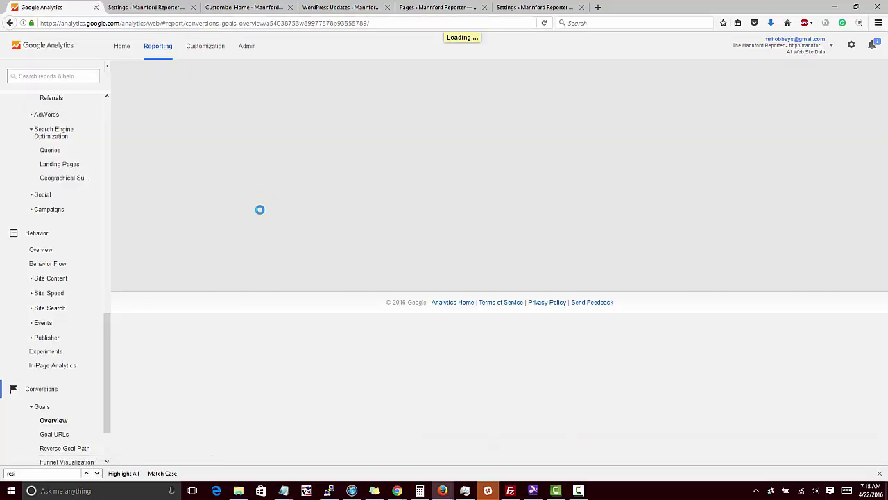
scroll(72, 333, "down", 2)
scroll(75, 329, "down", 1)
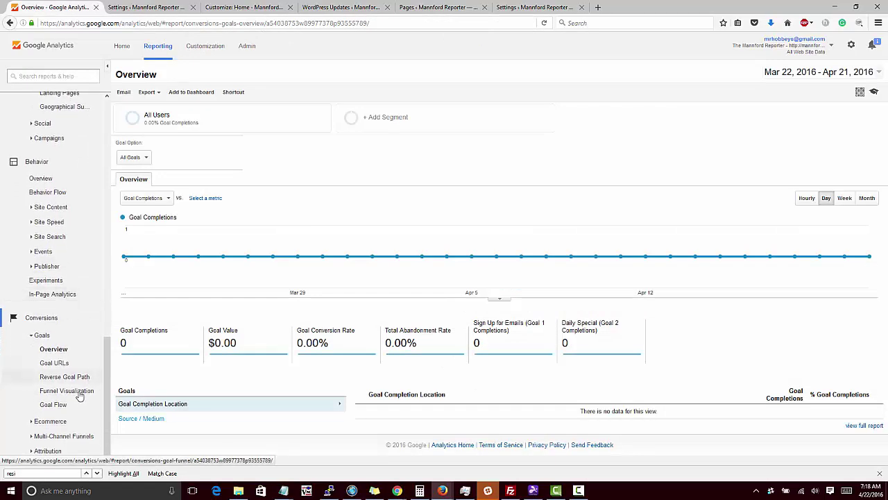
left_click(69, 391)
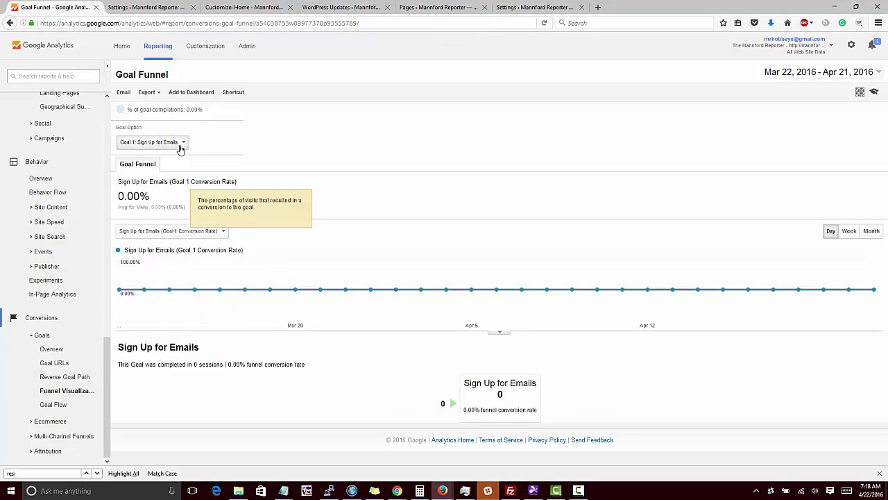
left_click(178, 143)
left_click(172, 173)
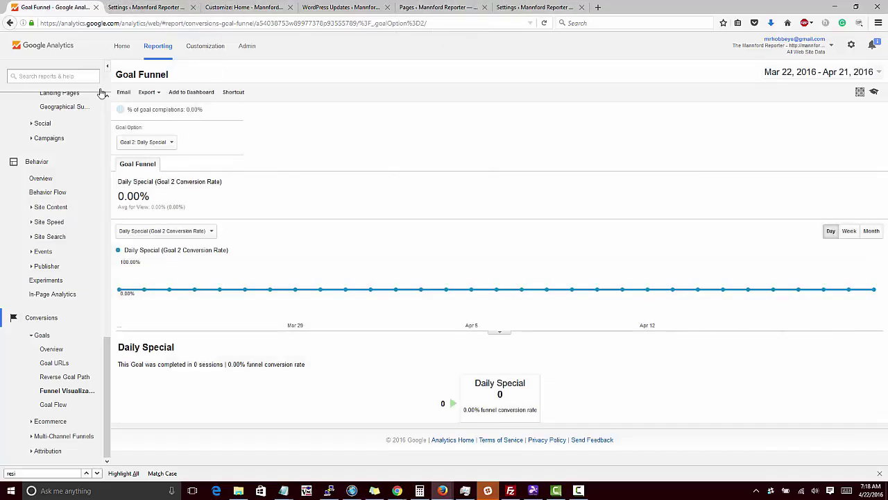
Return to the administration settings for The Mannford Reporter property
scroll(70, 406, "up", 2)
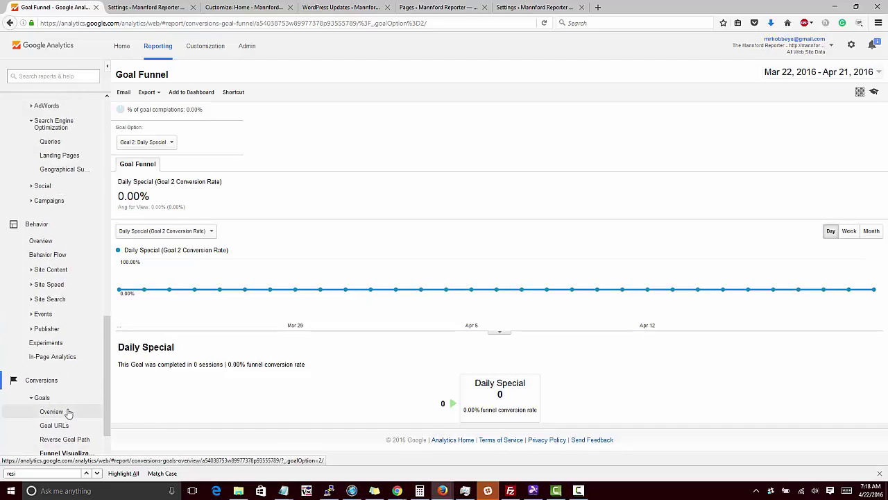
left_click(251, 50)
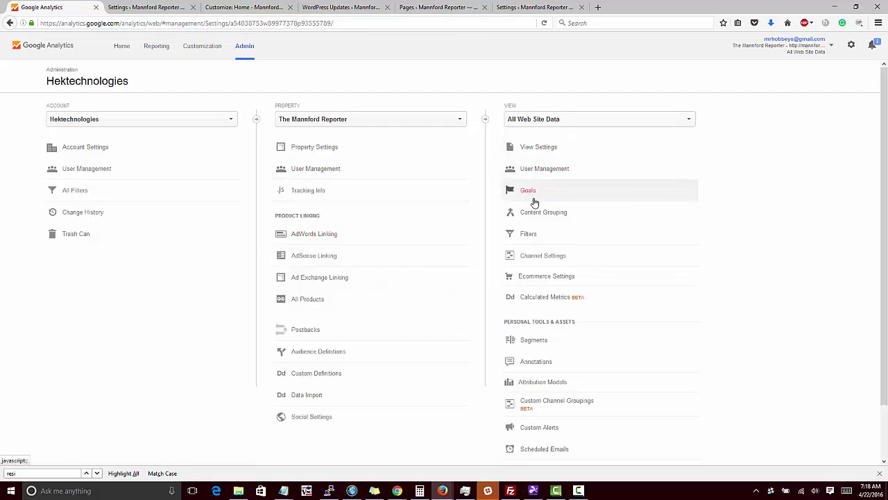